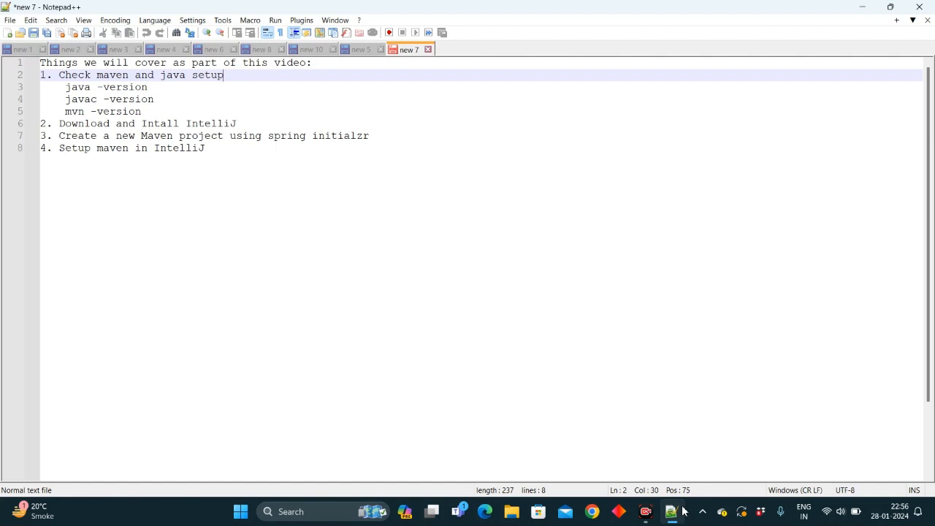
- Review the agenda lines in the text file, highlighting each topic in turn
left_click(152, 114)
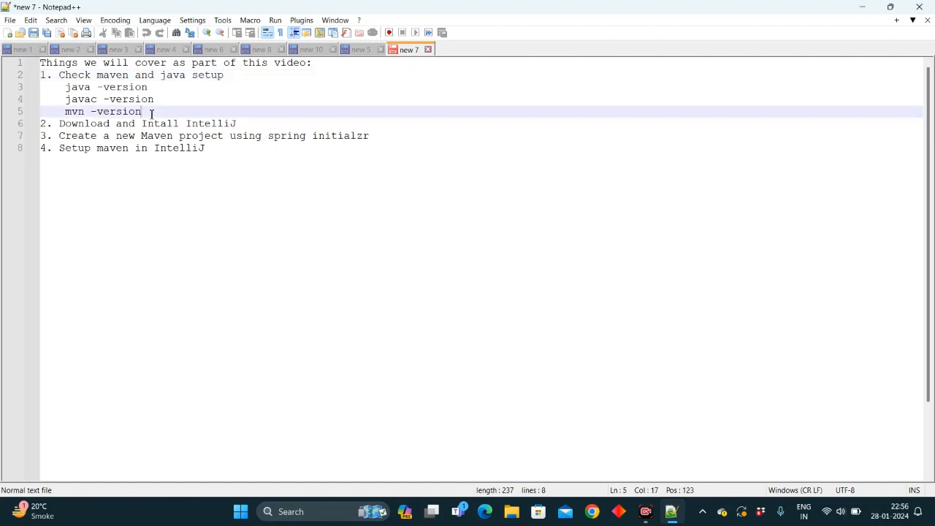
left_click_drag(152, 114, 20, 80)
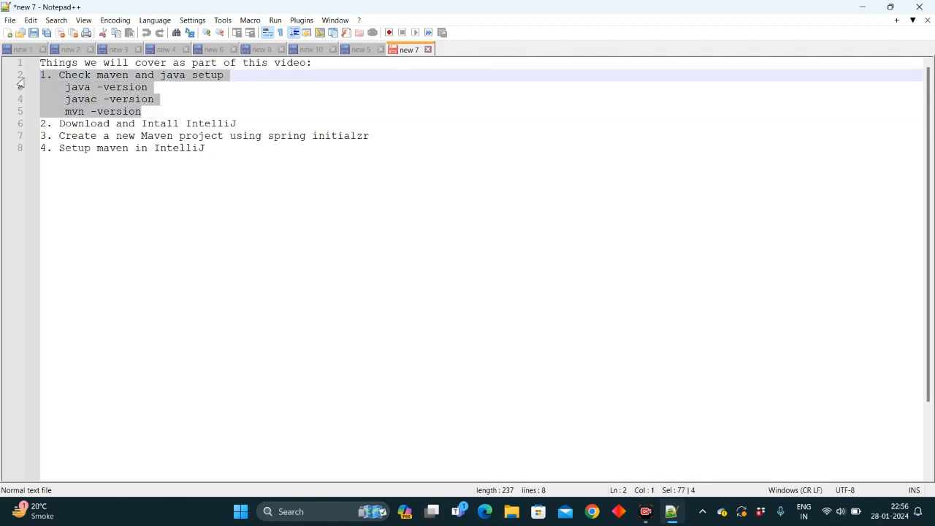
left_click(256, 130)
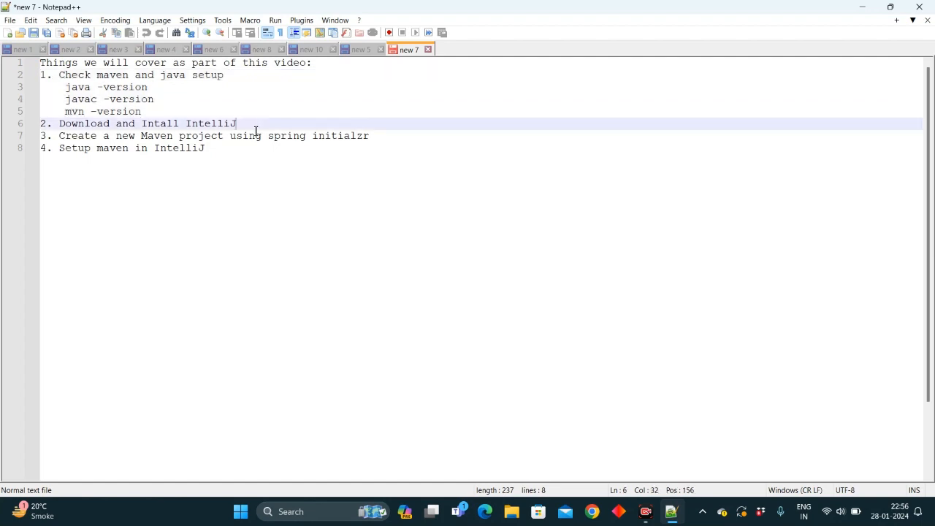
left_click_drag(256, 129, 35, 129)
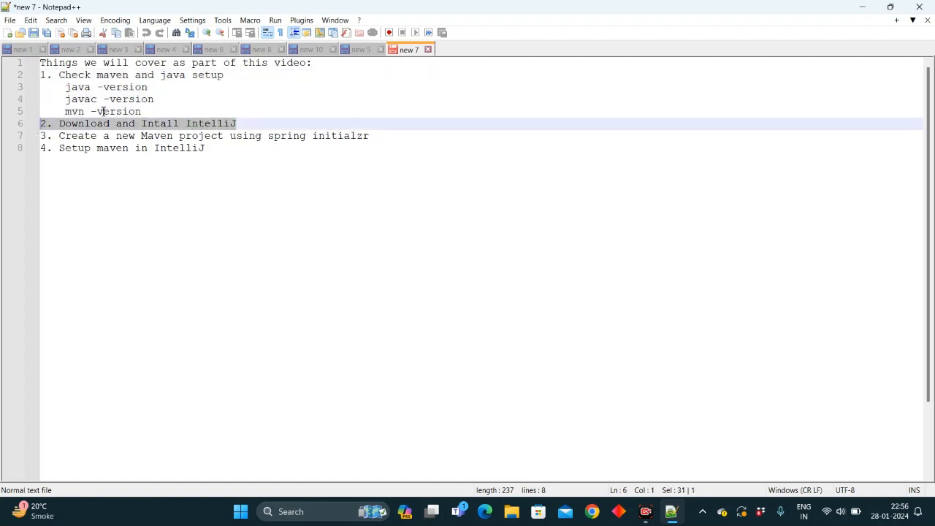
left_click(382, 140)
left_click_drag(382, 140, 33, 149)
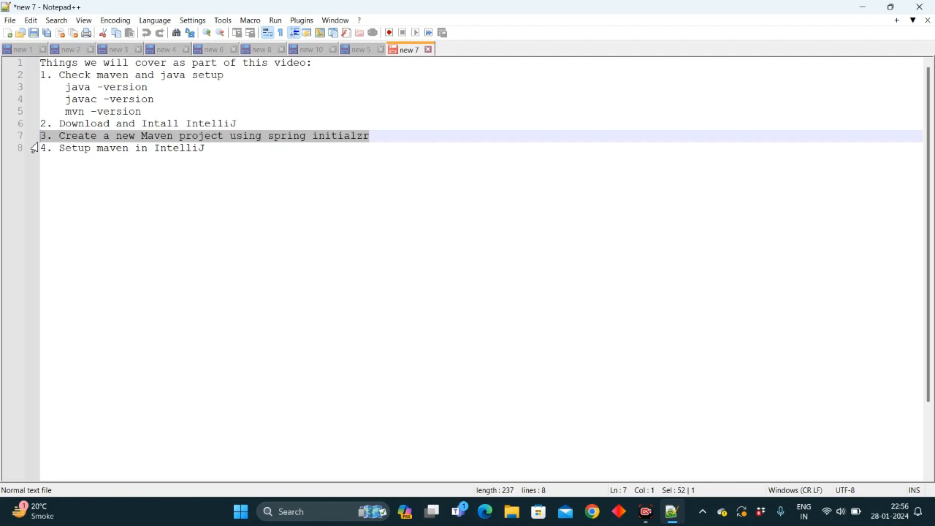
left_click(225, 151)
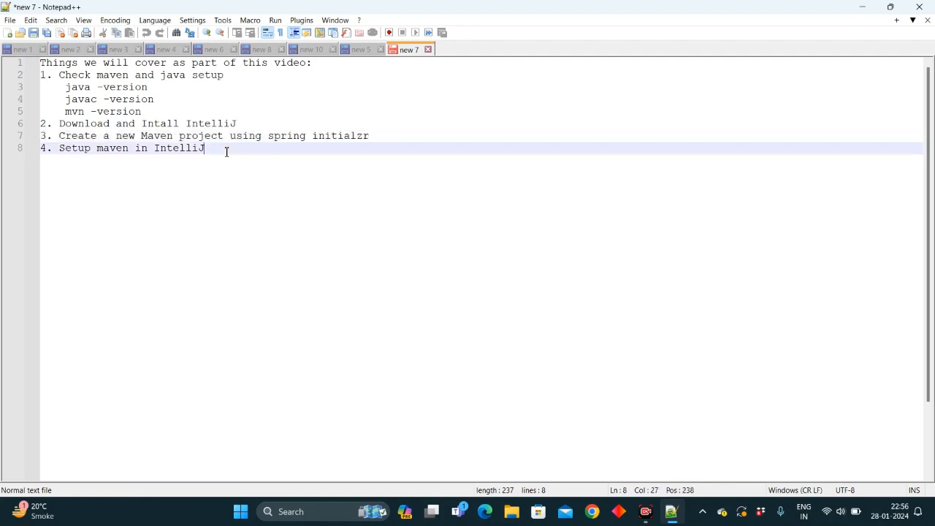
left_click(41, 156, "shift")
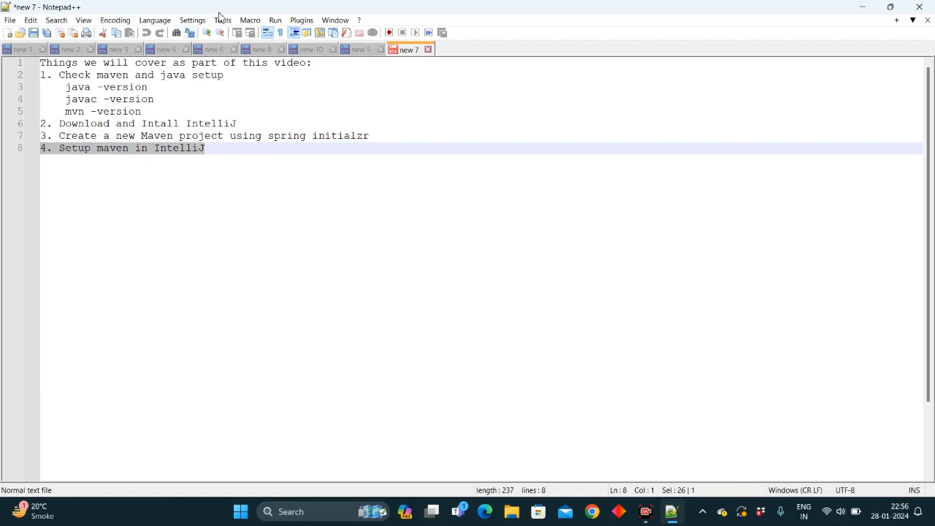
left_click(235, 74)
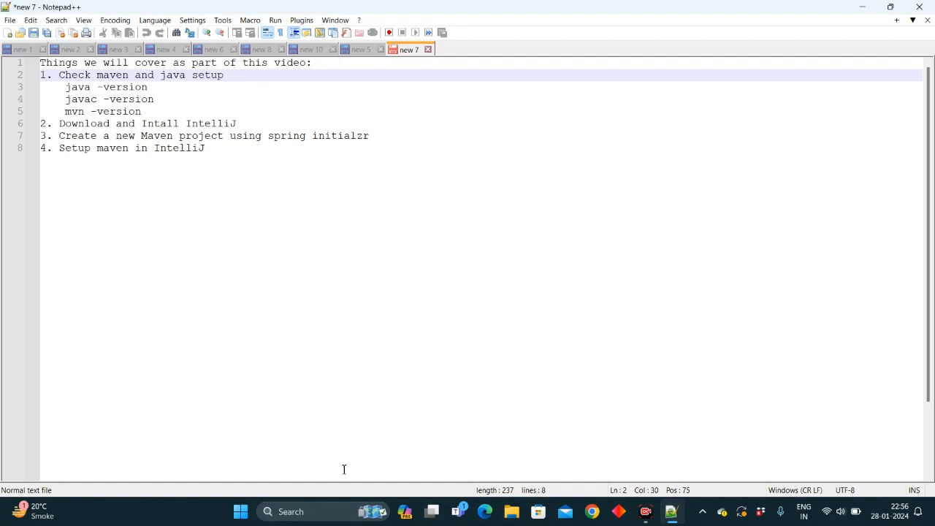
- Open Command Prompt and run java -version to check the installed Java
left_click(321, 510)
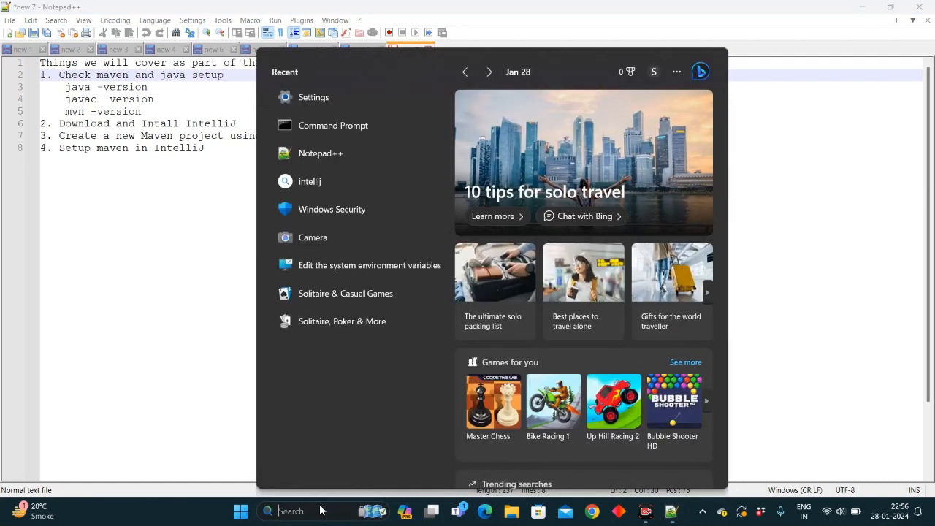
type("cmd")
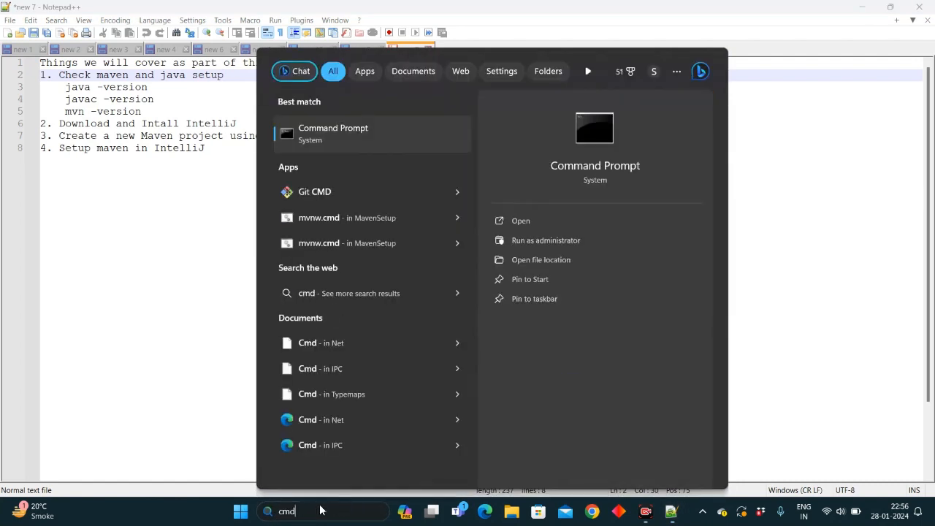
key("Return")
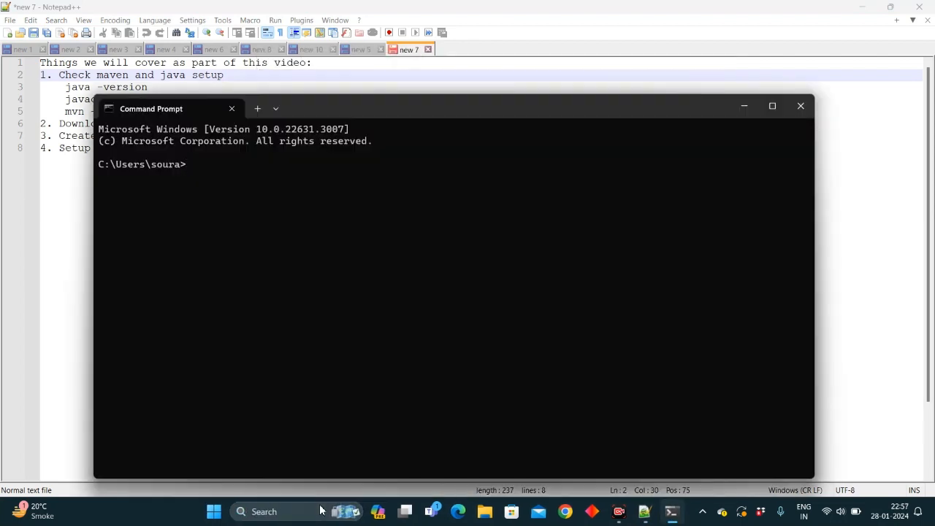
type("java ")
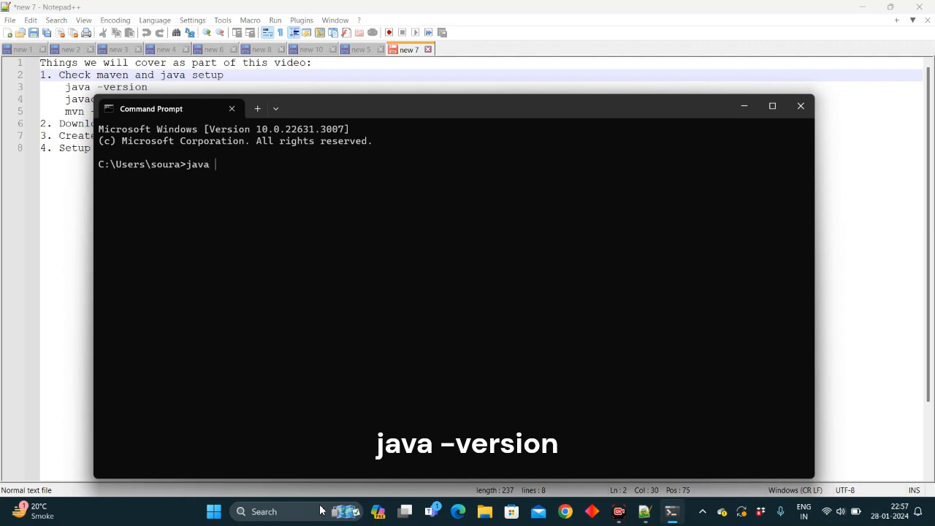
type("-version")
key("Return")
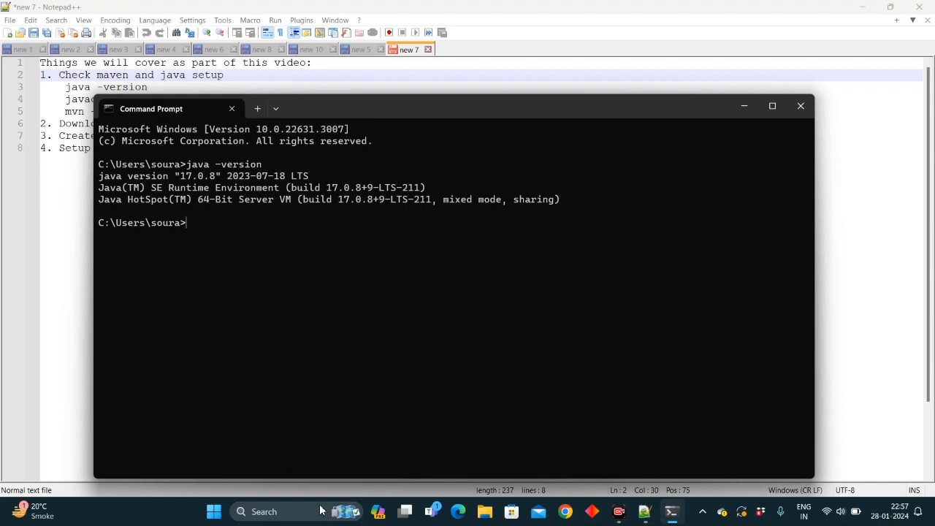
- Run javac -version to check the Java compiler
type("java")
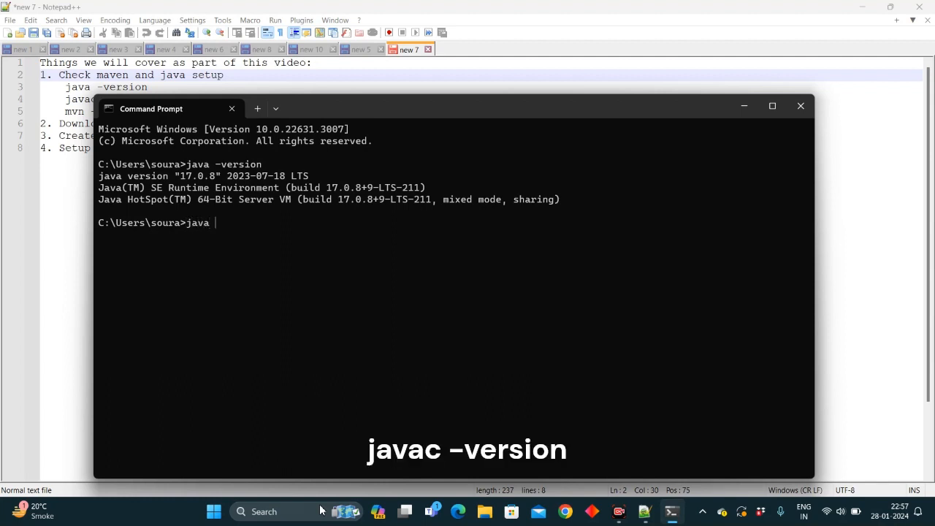
type("c -version")
key("Return")
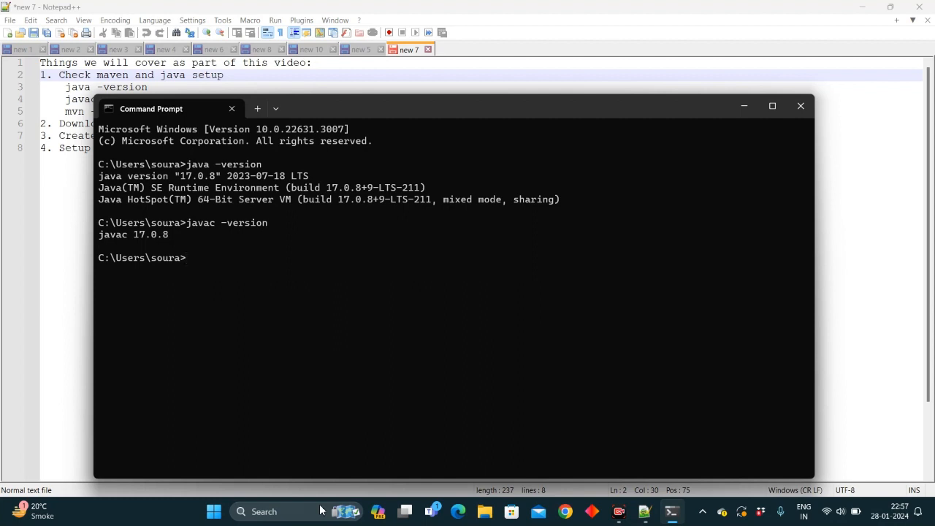
- Run mvn -version to check the Maven installation
type("mvn -")
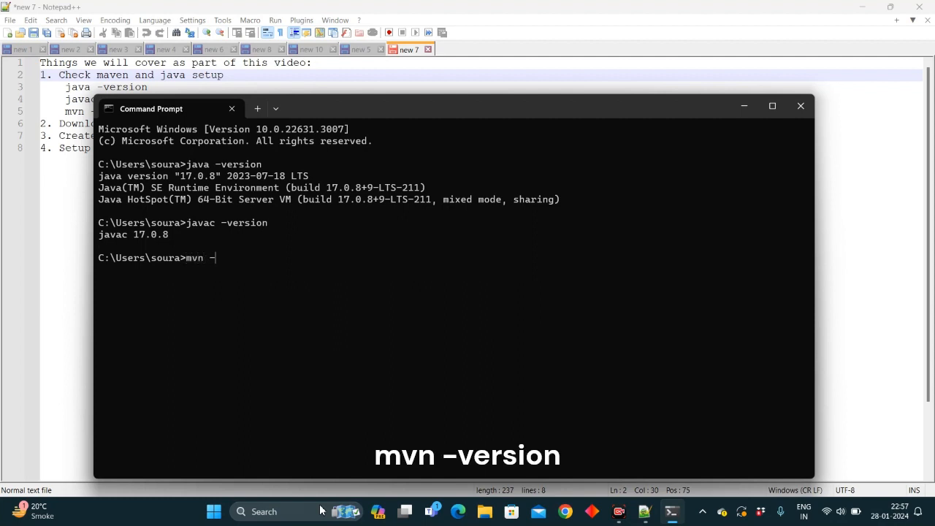
type("version")
key("Return")
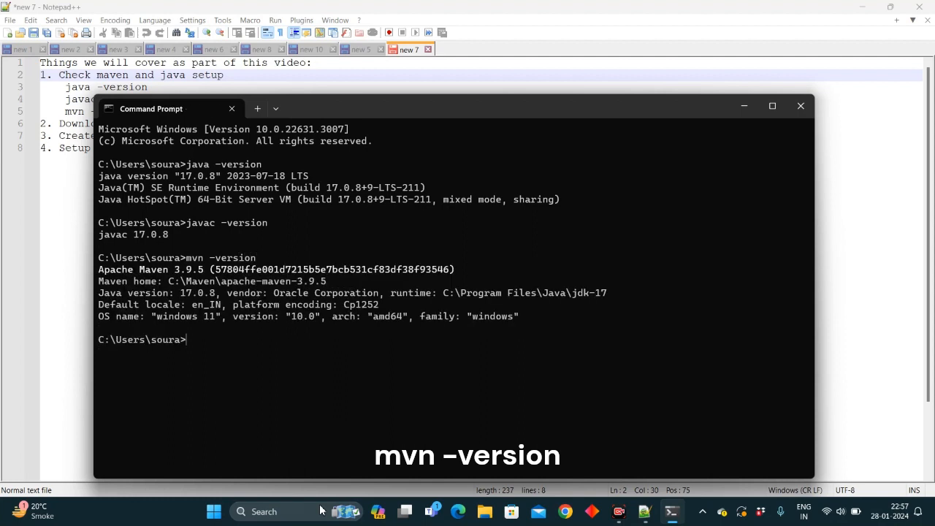
- Highlight the Maven version, Maven home and Java version lines in the command output
left_click_drag(209, 272, 91, 275)
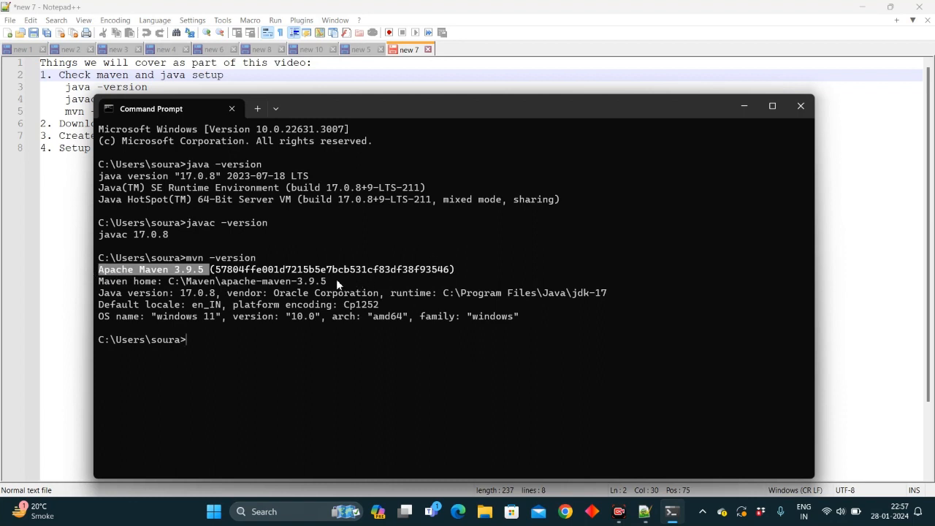
left_click_drag(335, 282, 91, 285)
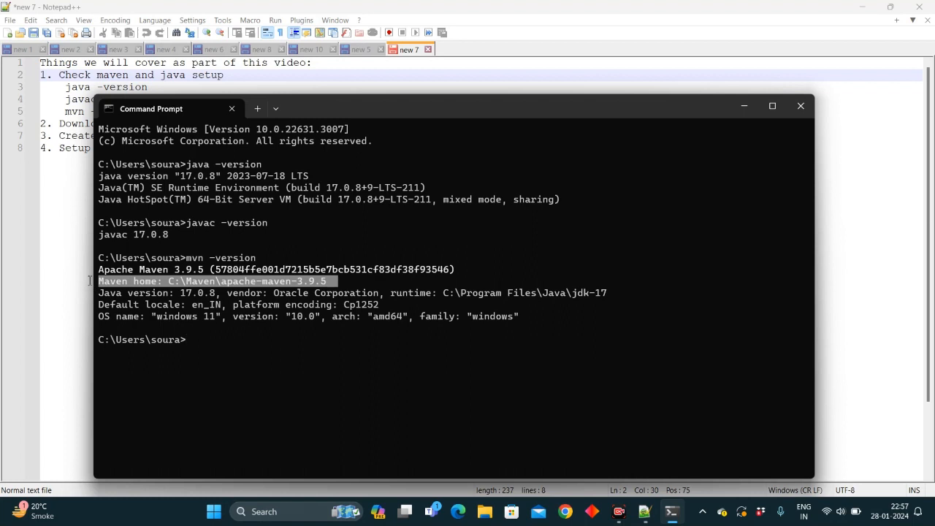
left_click_drag(218, 297, 53, 293)
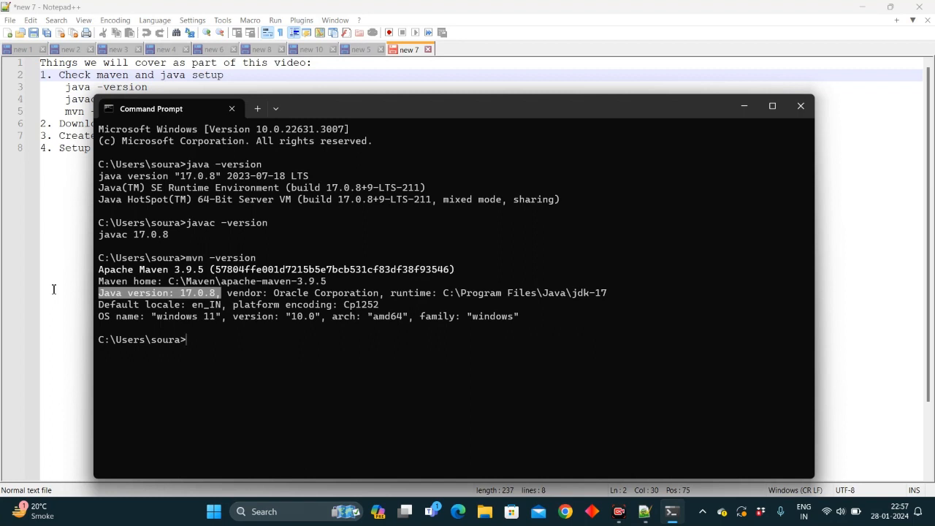
left_click(167, 284)
left_click_drag(167, 284, 332, 283)
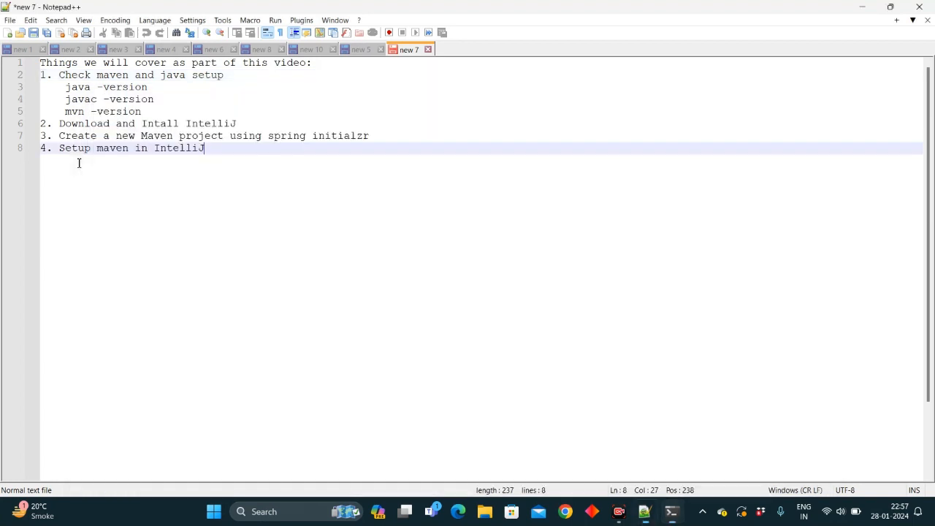
- Switch to the browser and search Google for intellij idea
left_click(79, 163)
left_click(574, 514)
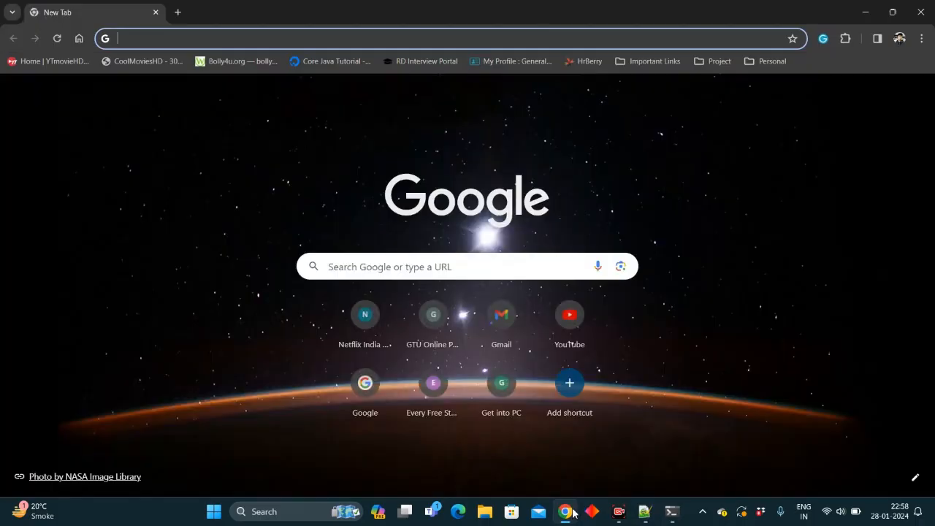
type("in")
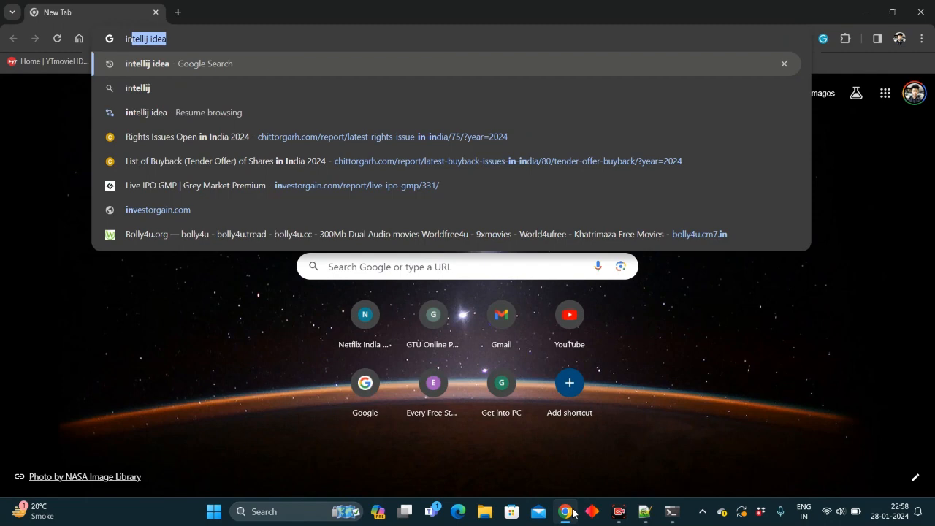
key("Return")
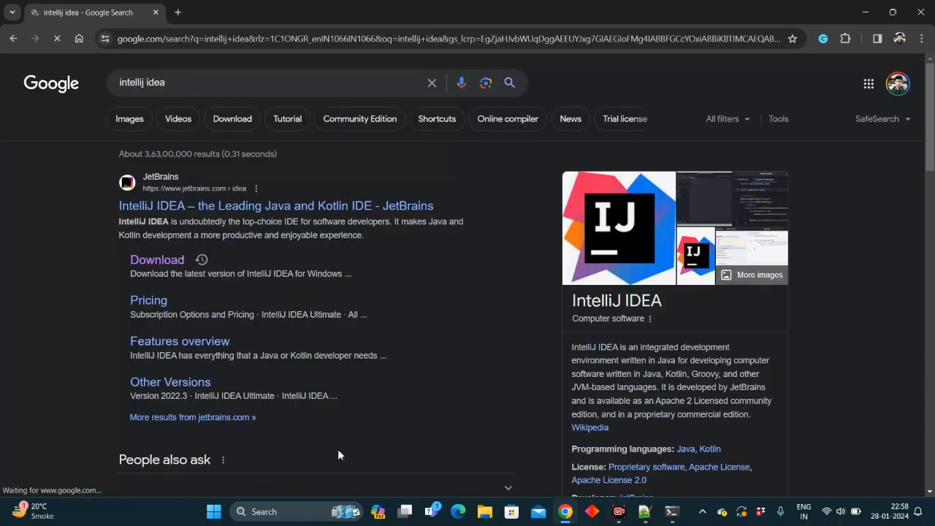
- Open the IntelliJ IDEA download page and download the Community Edition .exe for Windows
left_click(164, 264)
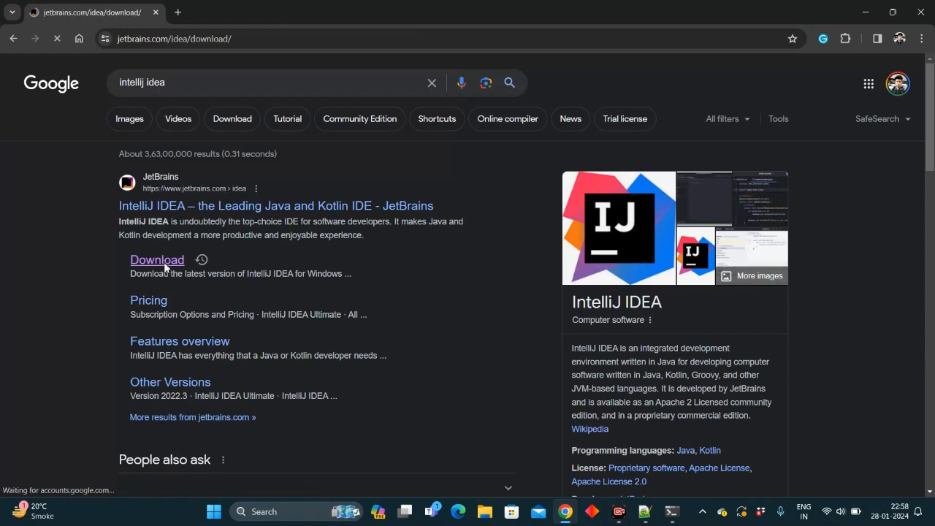
scroll(165, 264, "down", 5)
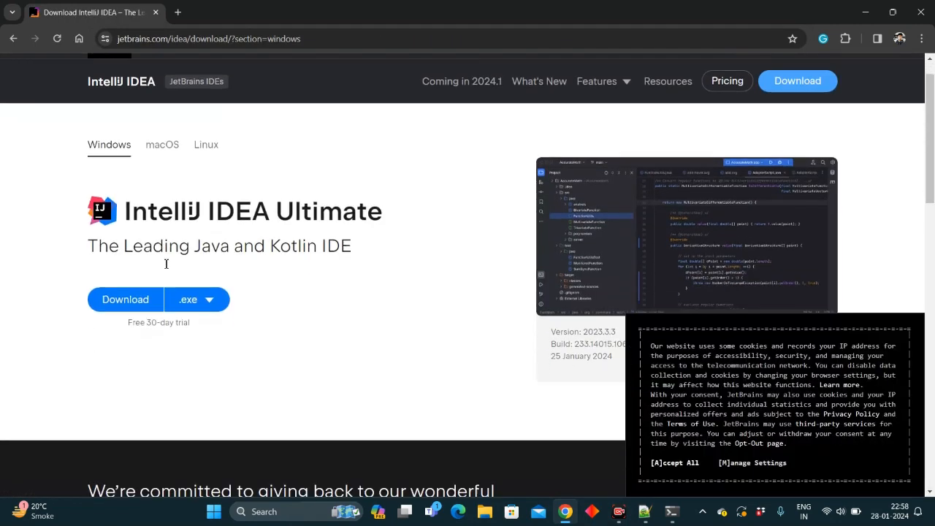
scroll(164, 262, "down", 1)
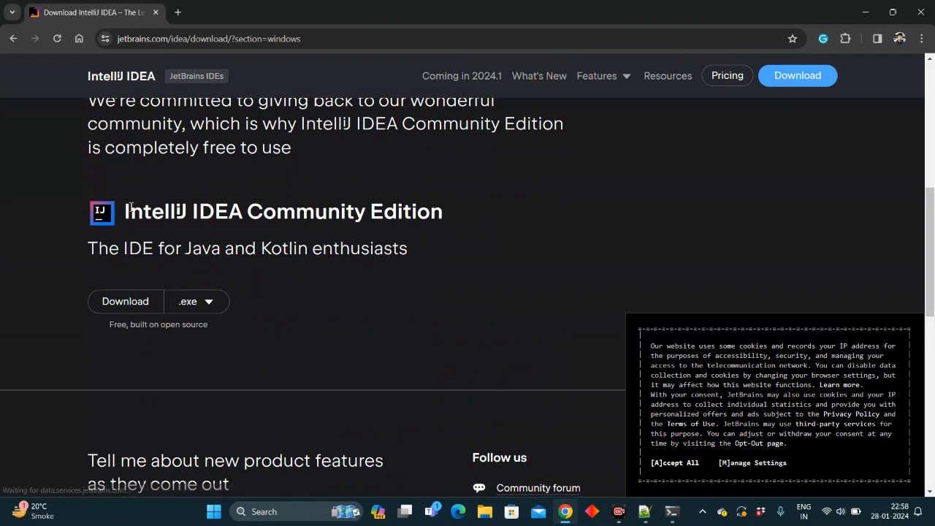
left_click(141, 304)
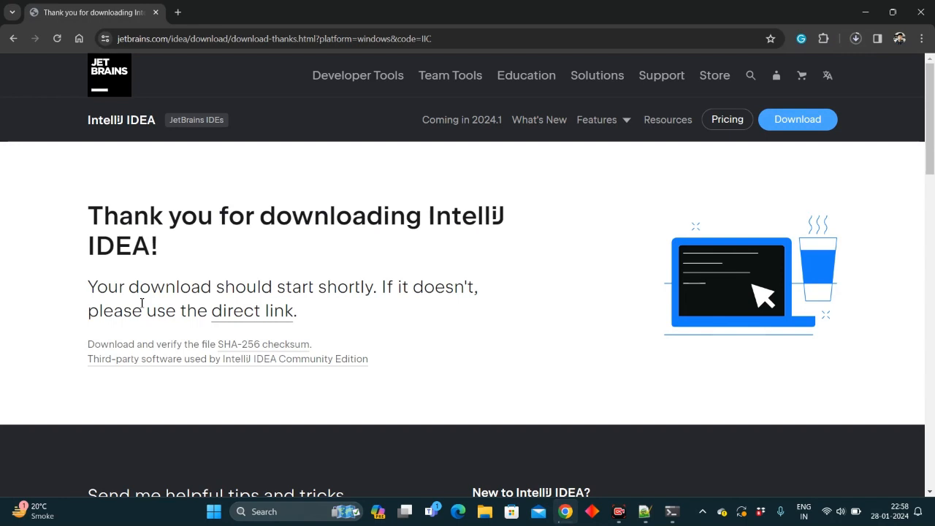
- Check the download progress and open a new browser tab
left_click(856, 38)
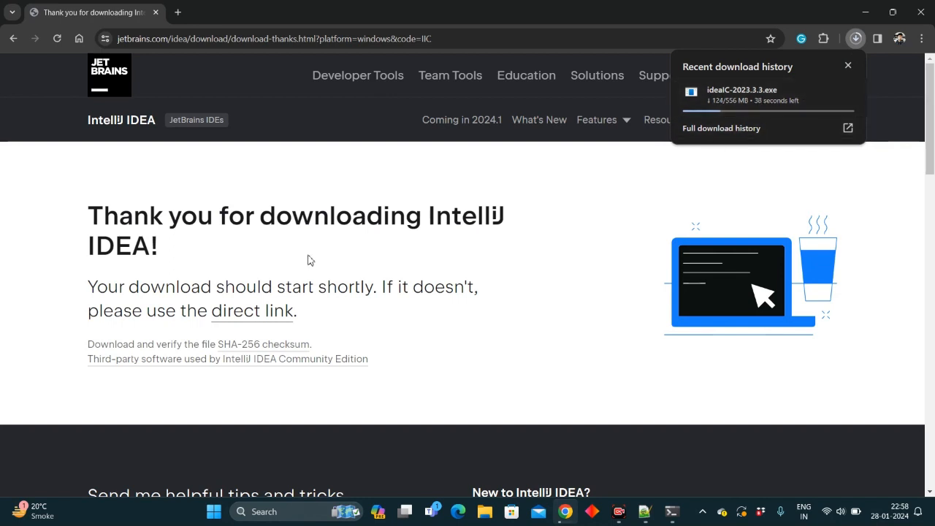
left_click(178, 13)
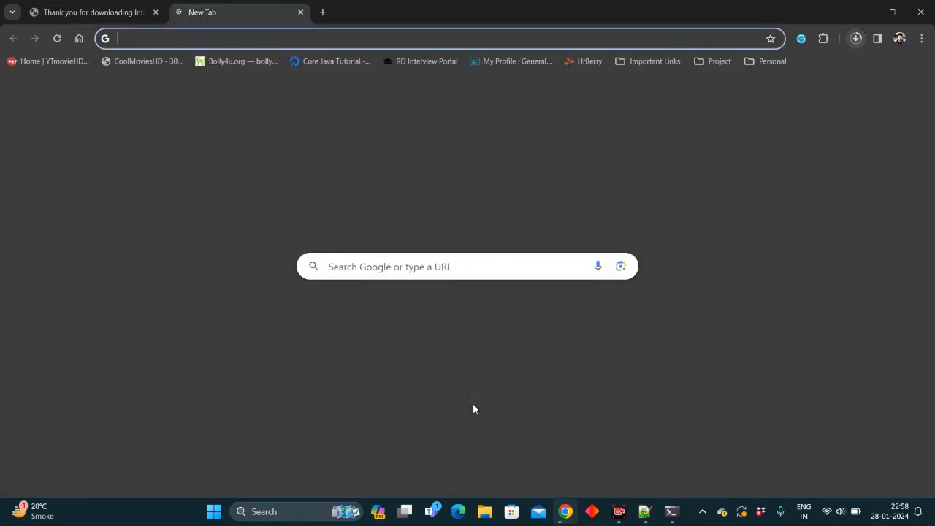
- Highlight the agenda item about creating a Maven project with Spring Initializr, then return to the browser
key("alt+Tab")
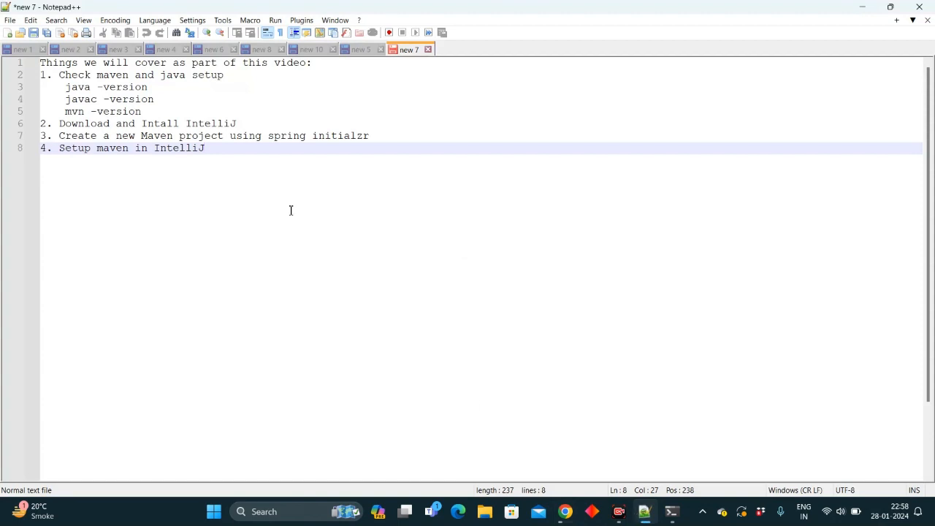
left_click(377, 138)
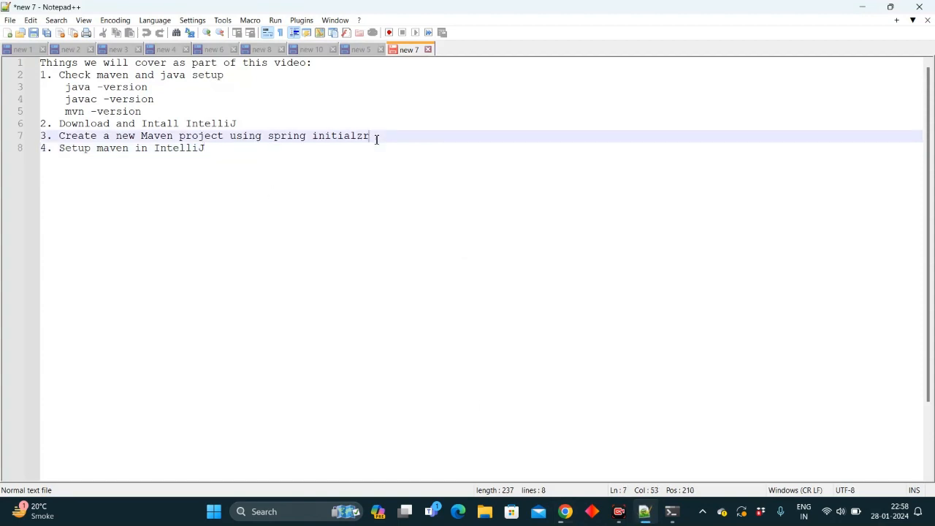
left_click_drag(376, 139, 35, 139)
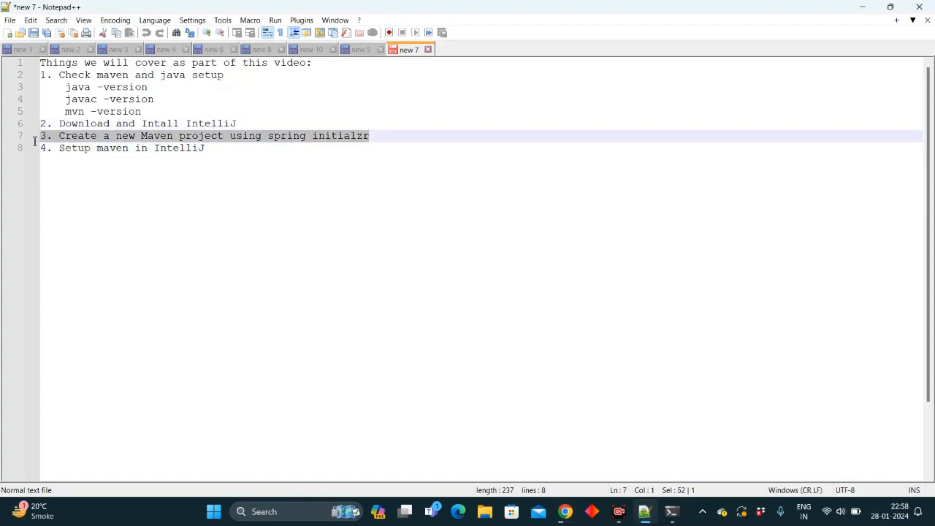
left_click(565, 511)
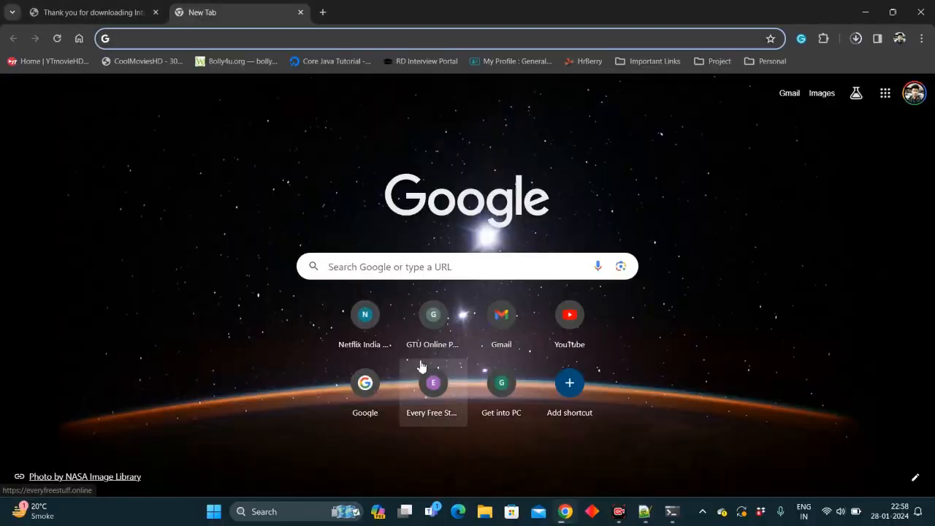
- Search for spring initializr and open the Spring Initializr website
type("spring initializr")
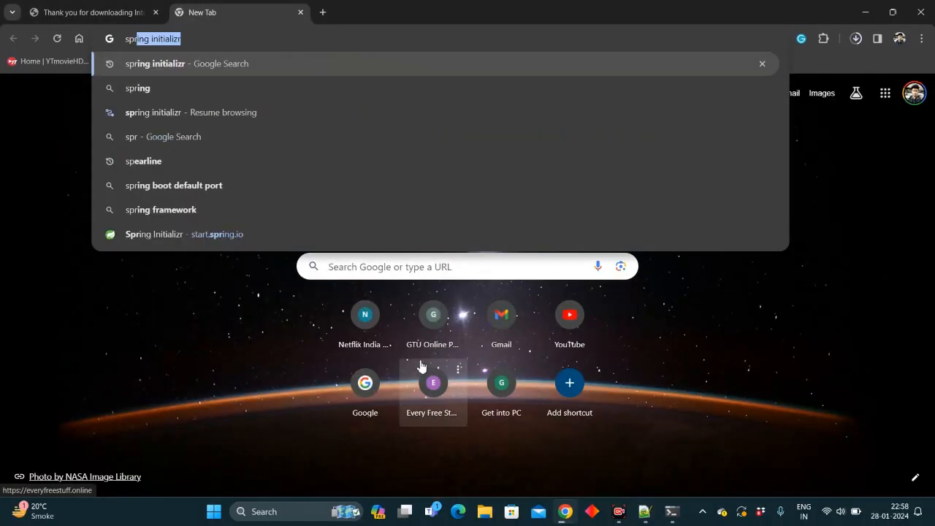
key("Right")
key("Return")
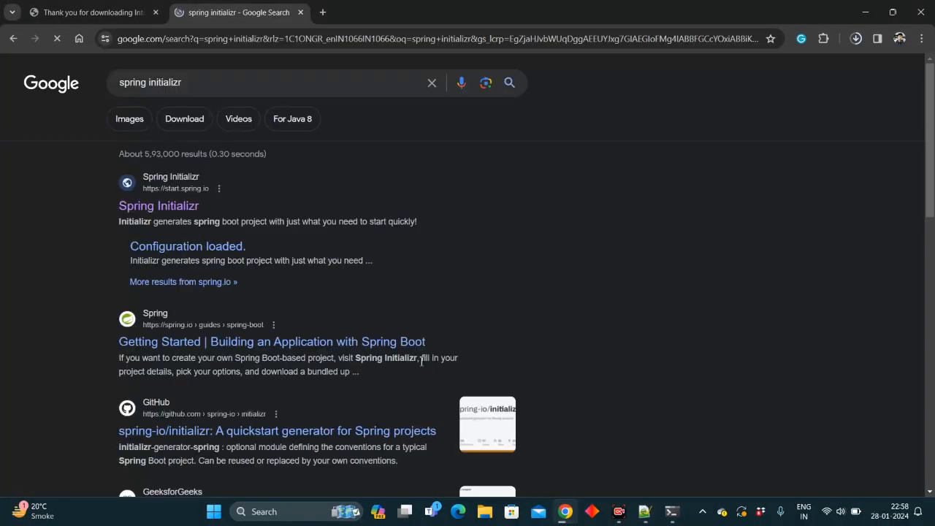
left_click(168, 216)
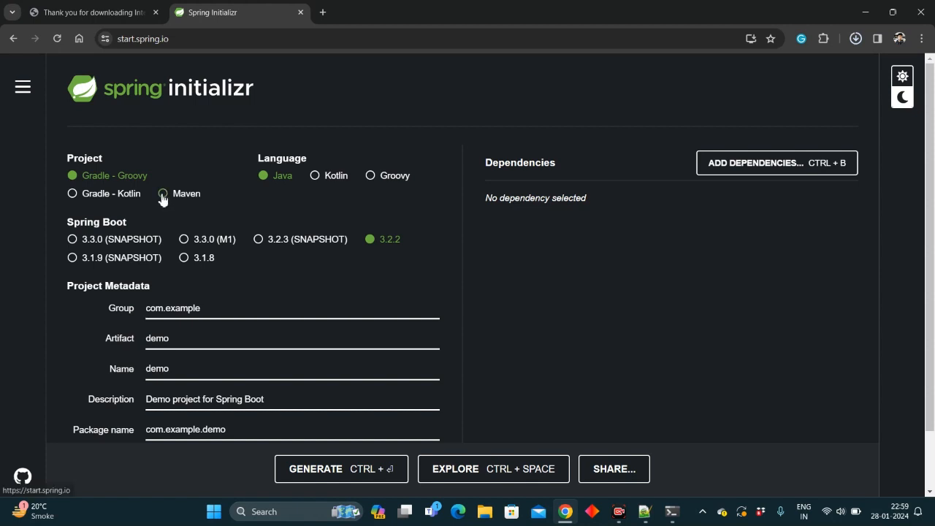
- Select Maven as the project type and point out the Spring Boot 3.2.2 and Java 17 selections
left_click(163, 194)
left_click_drag(404, 240, 378, 244)
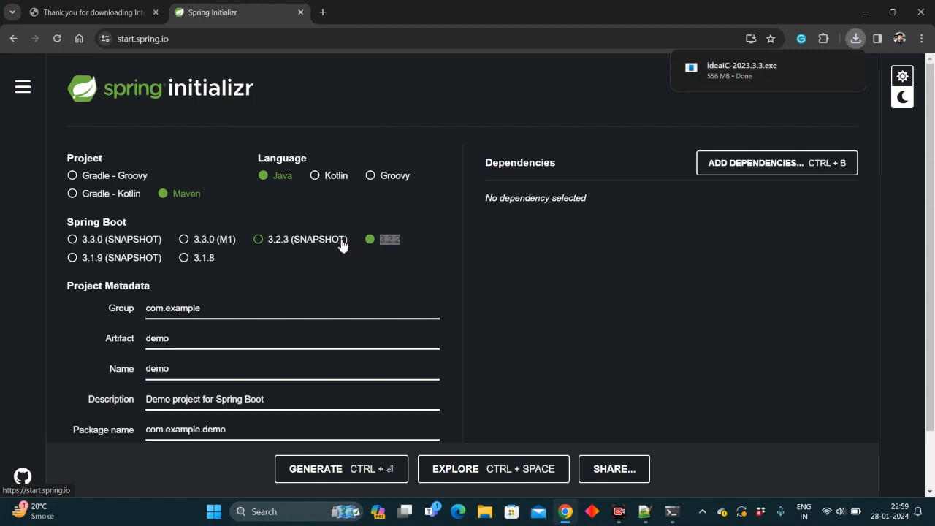
scroll(341, 245, "down", 1)
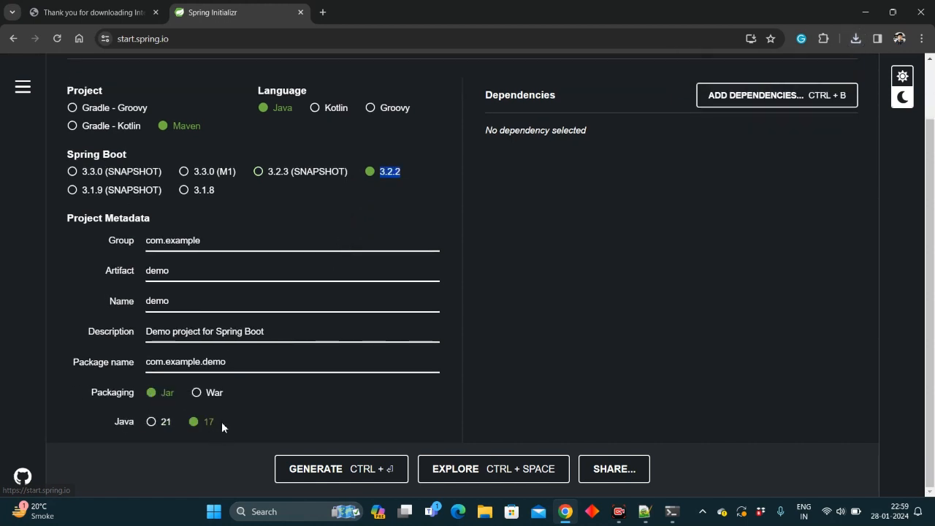
left_click_drag(221, 420, 204, 422)
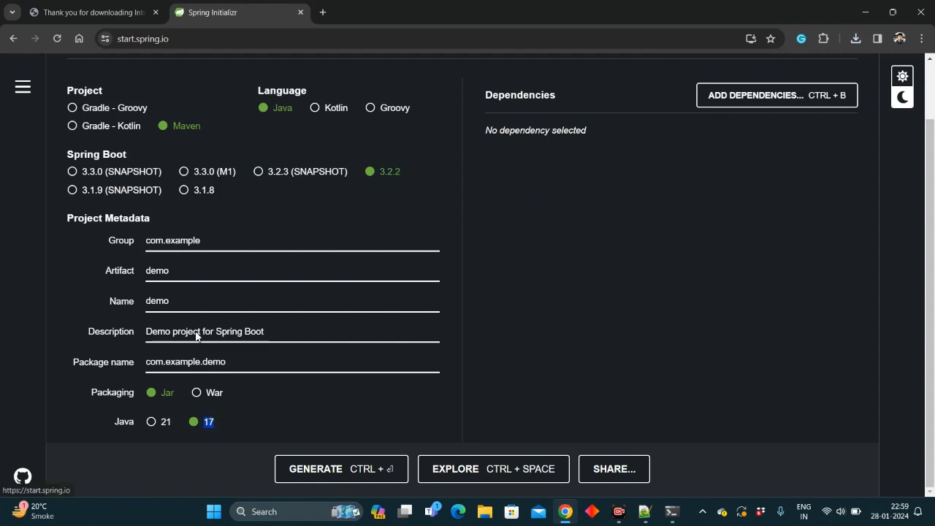
- Set the project Group to com.debugThugs
left_click(202, 242)
key("BackSpace")
key("BackSpace")
key("BackSpace")
key("BackSpace")
key("BackSpace")
key("BackSpace")
key("BackSpace")
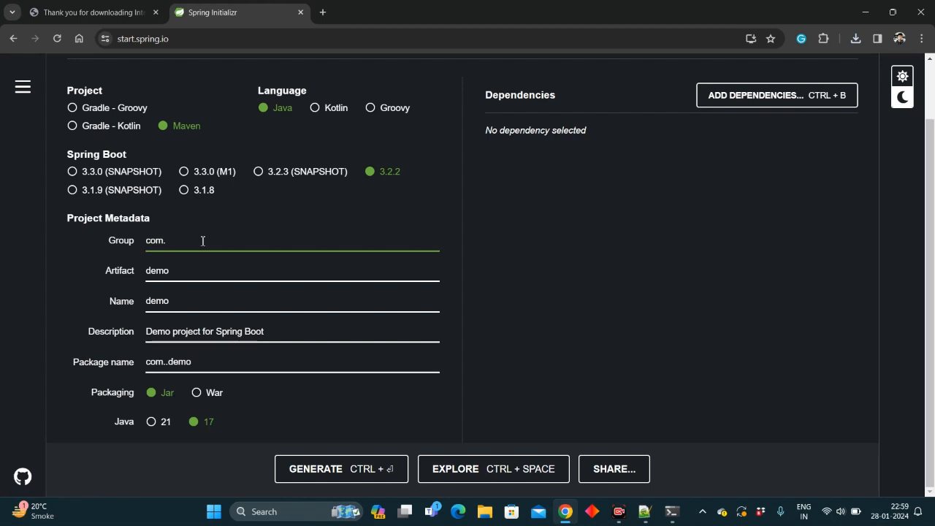
type("debugThu")
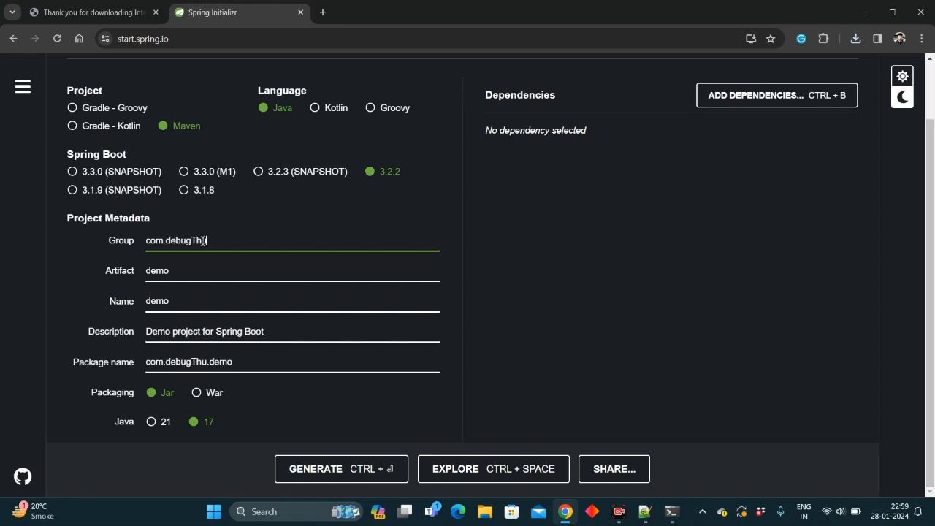
type("gs")
- Set the project Artifact to FirstProject
left_click(201, 272)
key("BackSpace")
key("BackSpace")
key("BackSpace")
key("BackSpace")
type("Fu")
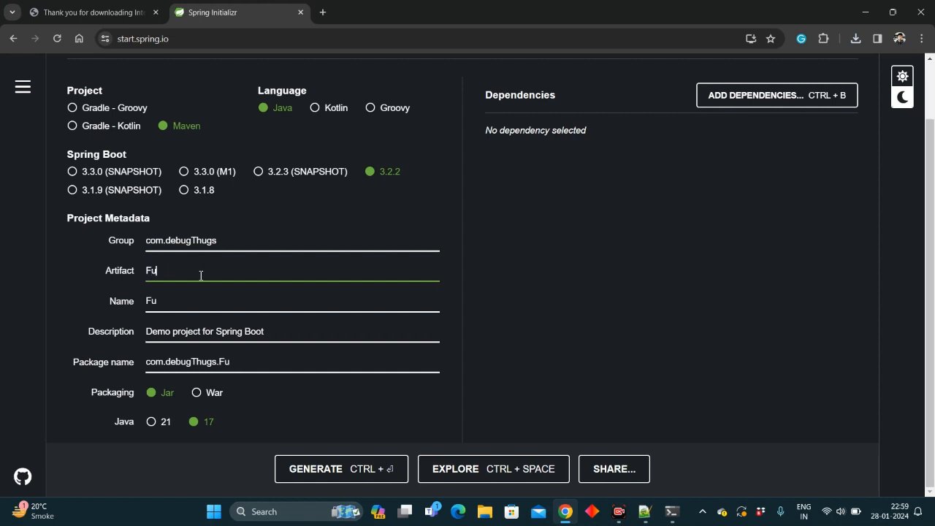
key("BackSpace")
type("irs")
type("tProject")
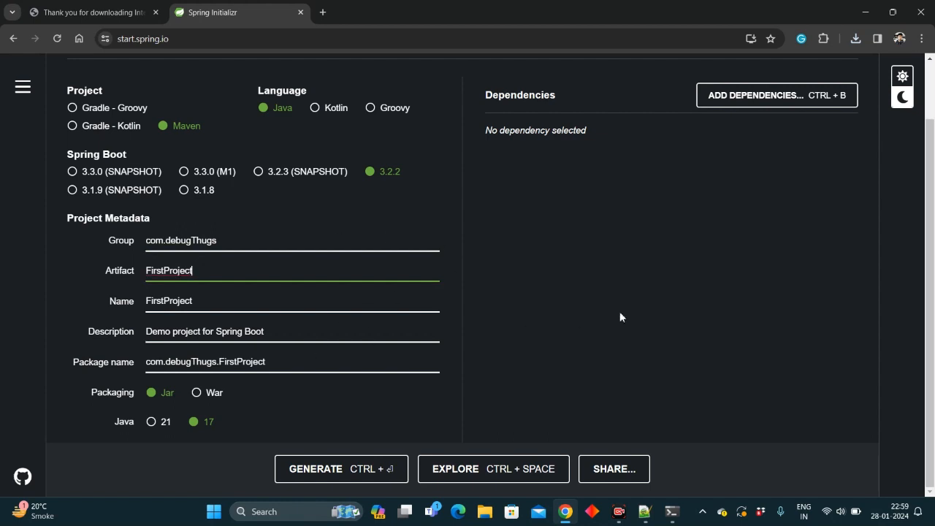
- Add the Spring Web and Lombok dependencies and generate the project zip
left_click(779, 105)
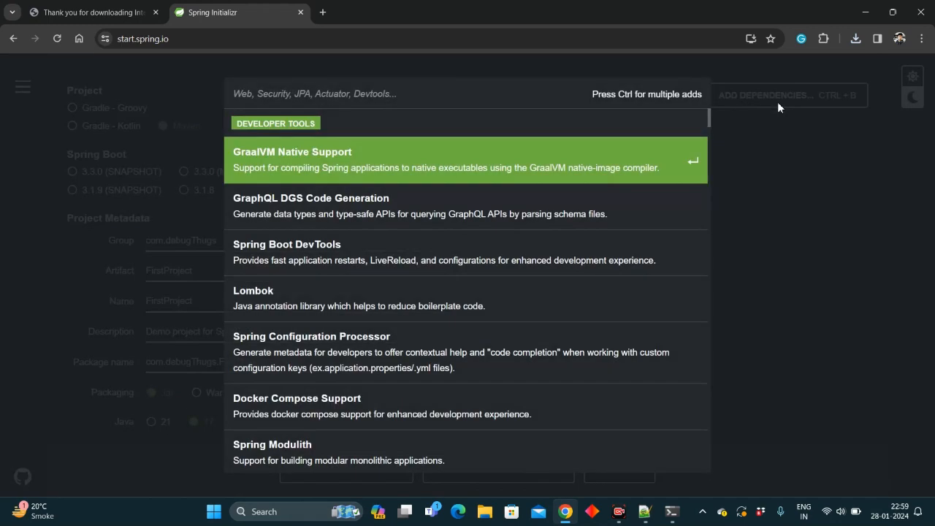
type("We")
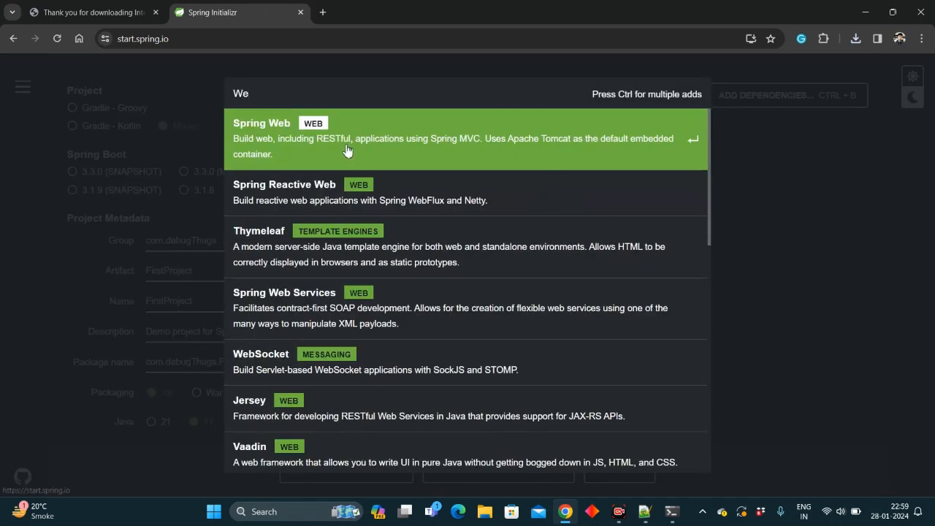
left_click(398, 135)
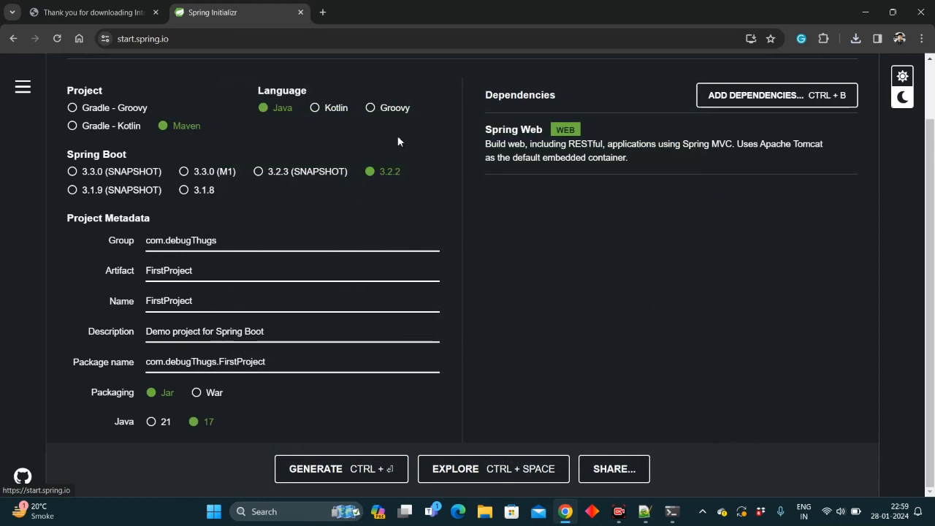
left_click(766, 92)
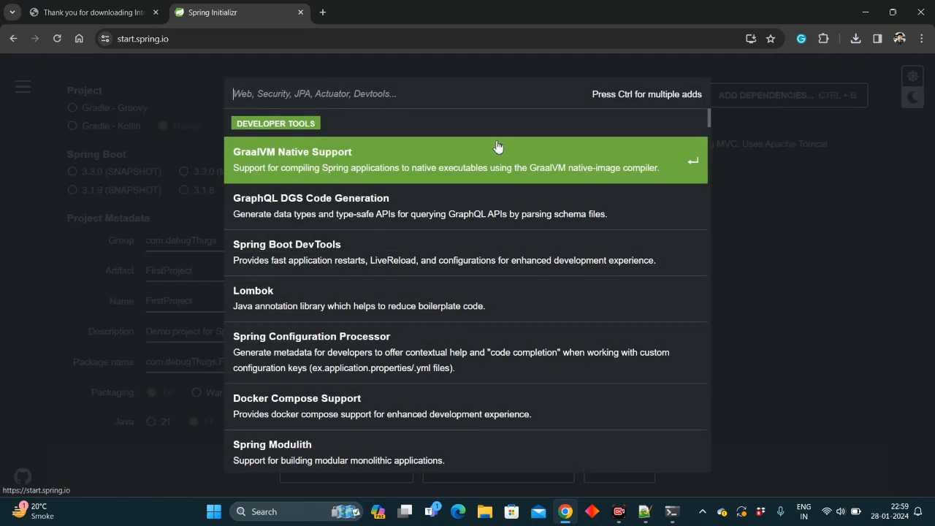
type("lo")
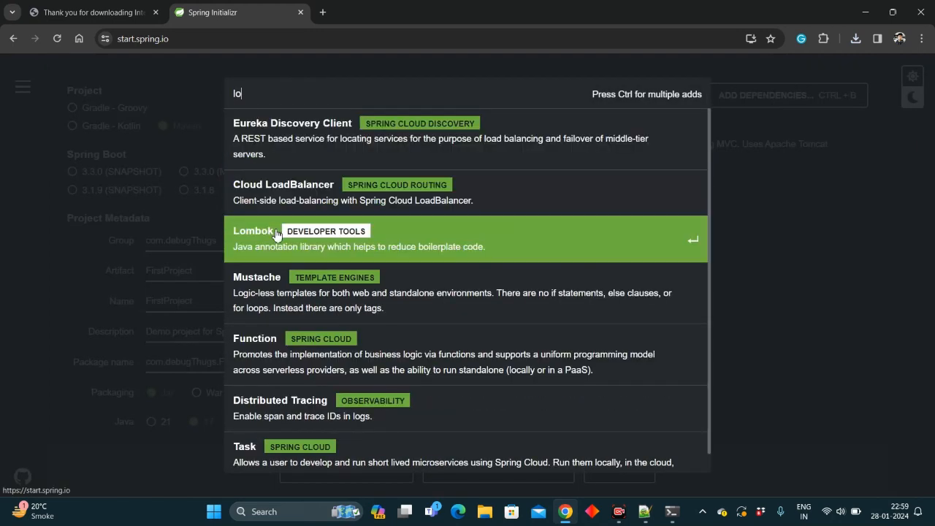
left_click(277, 236)
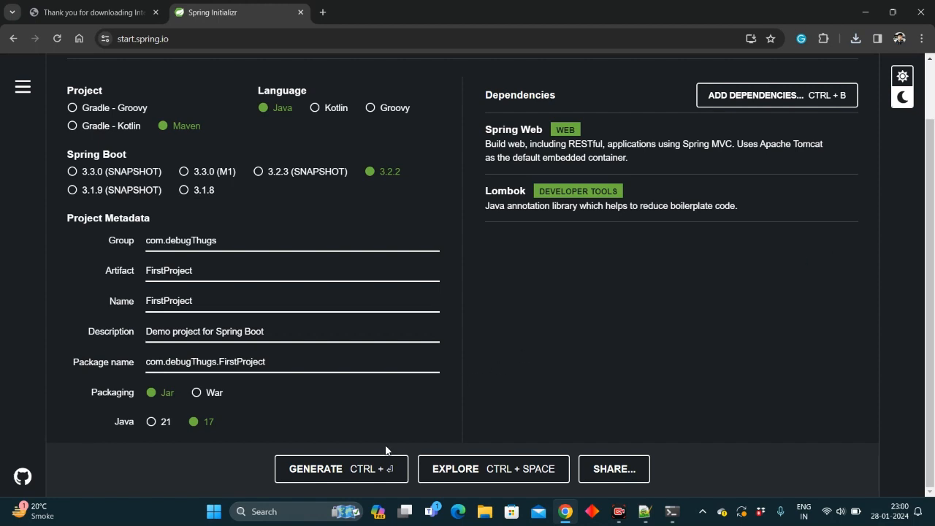
left_click(369, 468)
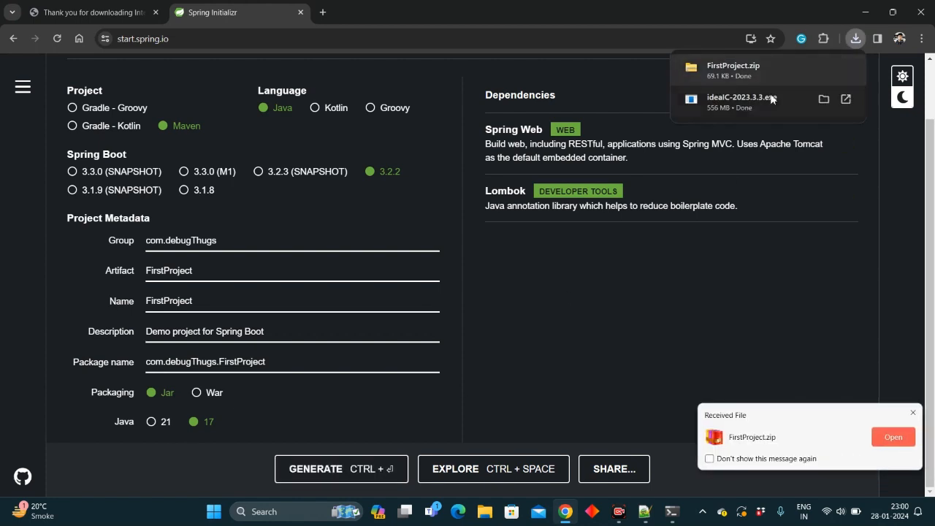
- Run the downloaded IntelliJ IDEA installer with the default folder, add a desktop shortcut, and start installing
mouse_move(769, 100)
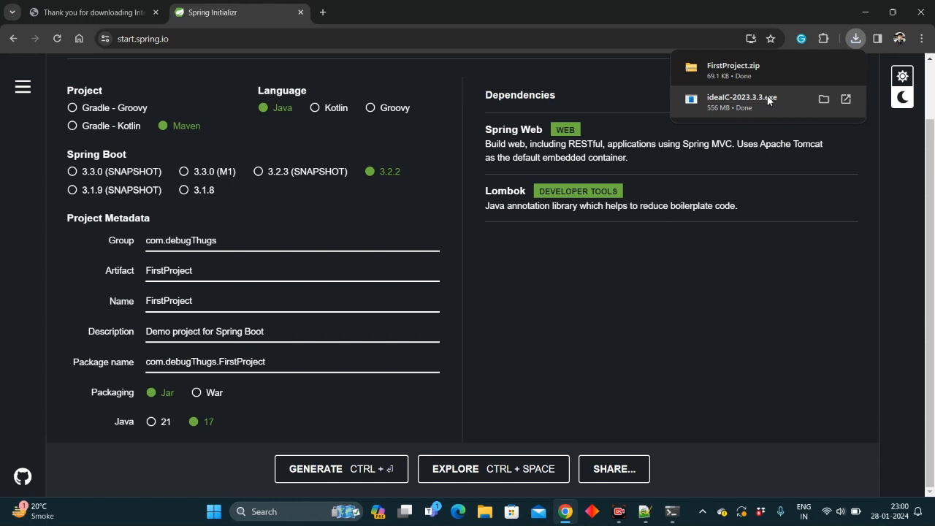
left_click(767, 95)
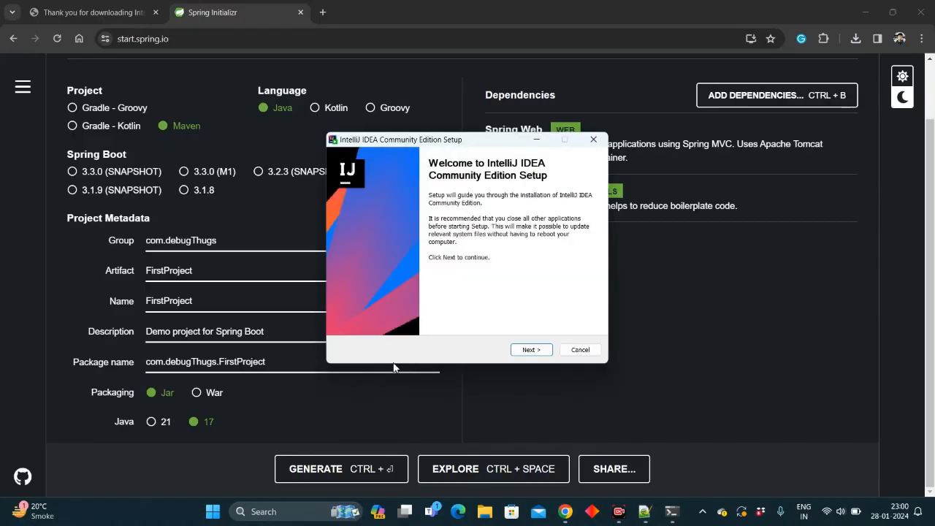
left_click(527, 350)
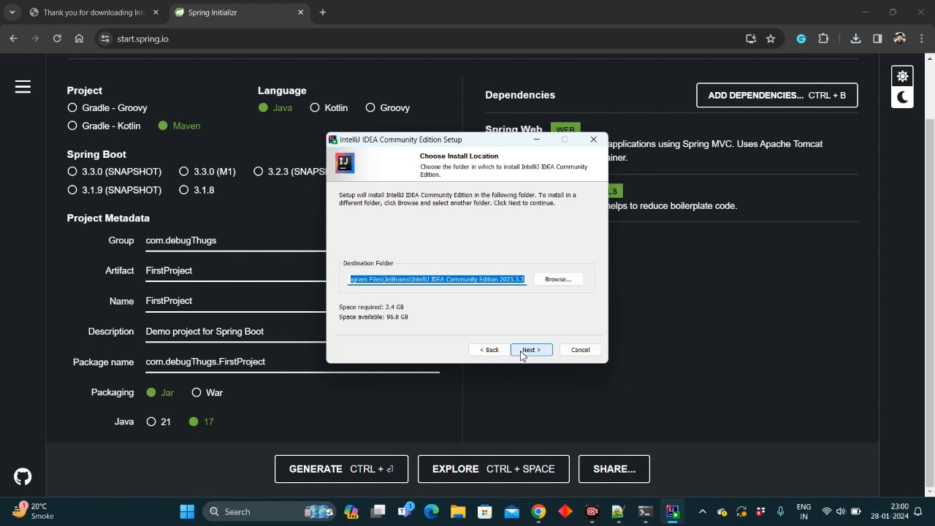
left_click(522, 353)
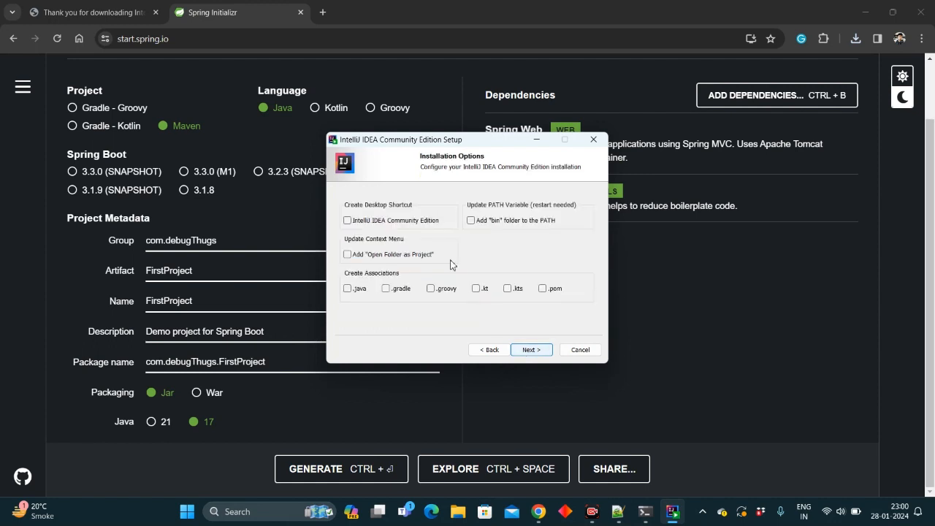
left_click(410, 224)
left_click(528, 350)
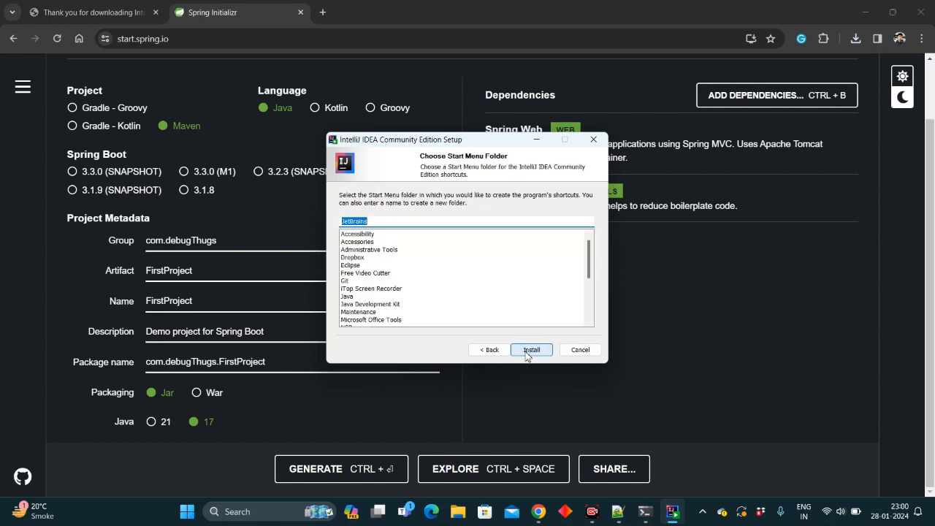
left_click(531, 351)
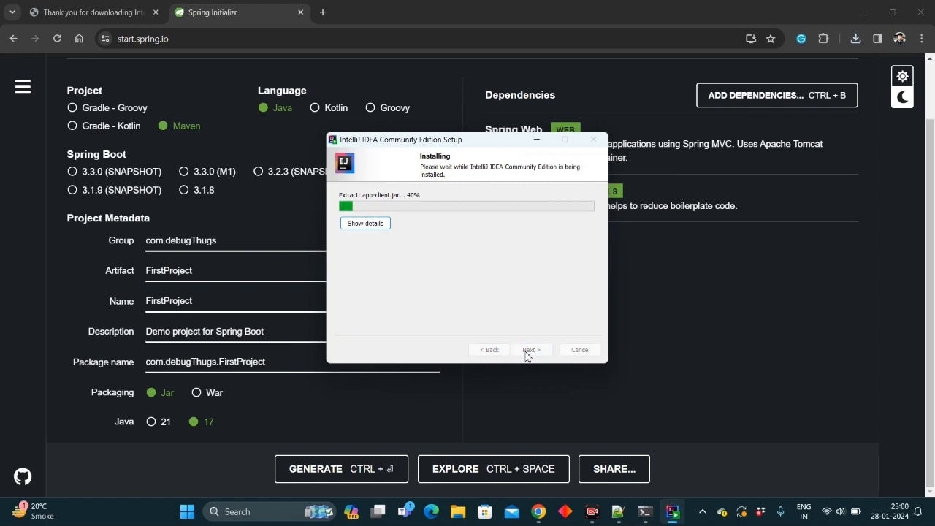
- Open Downloads in File Explorer and extract FirstProject.zip to its default folder
left_click(458, 512)
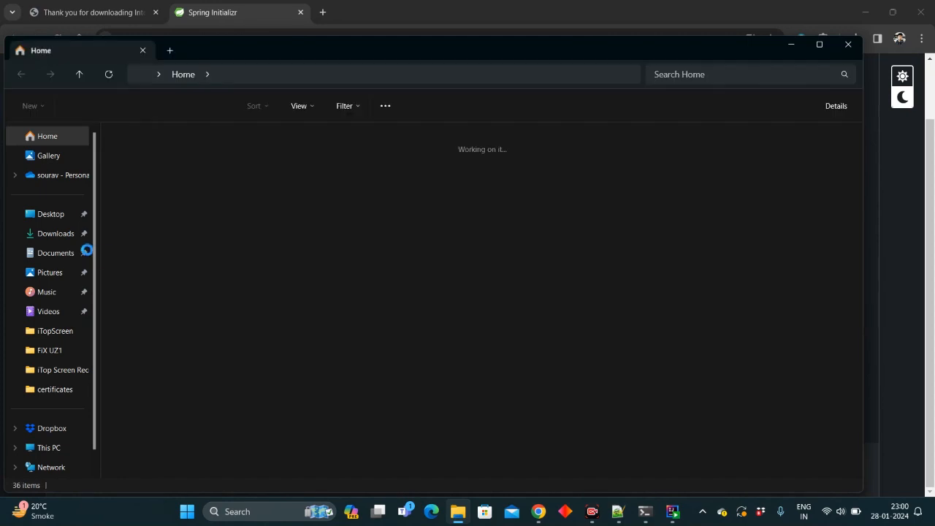
left_click(52, 234)
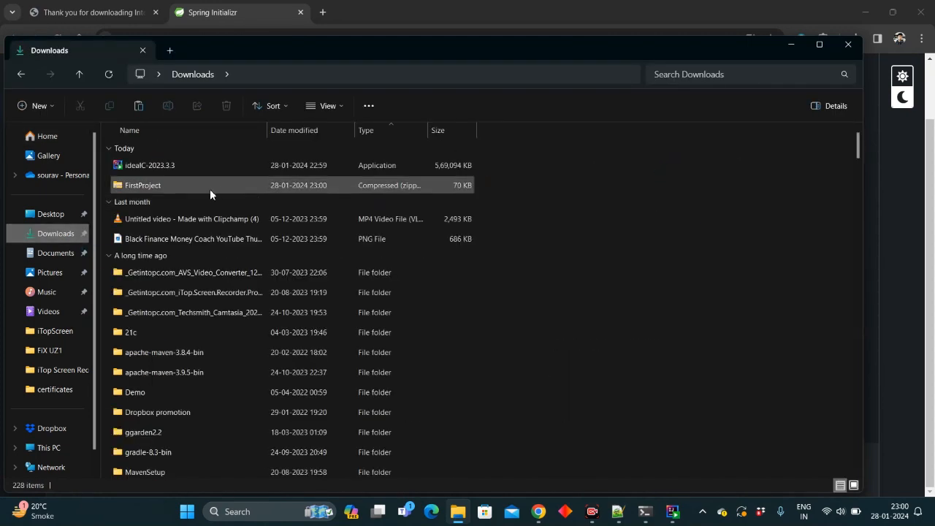
right_click(206, 190)
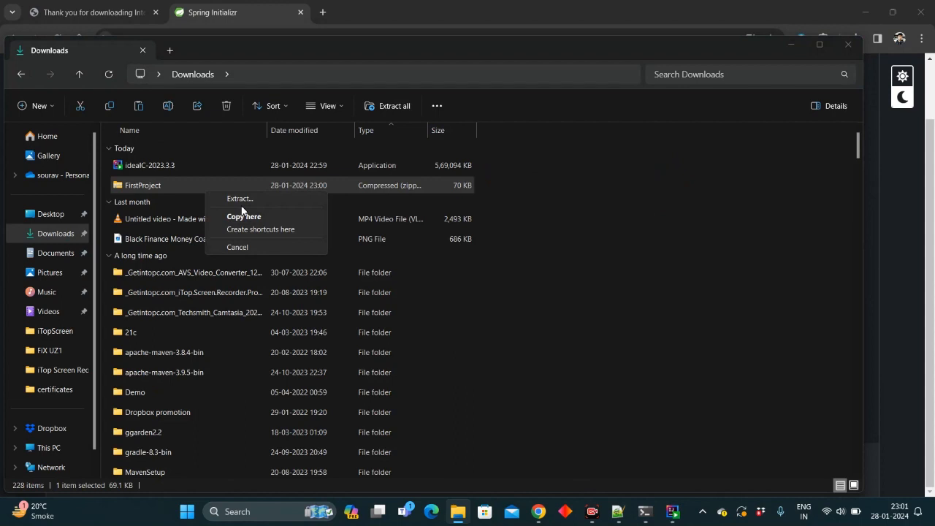
left_click(670, 229)
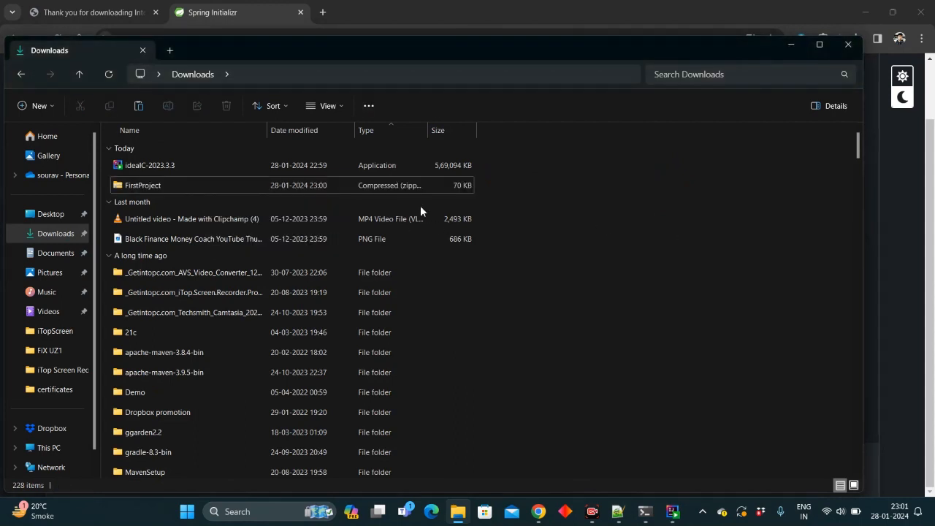
right_click(341, 185)
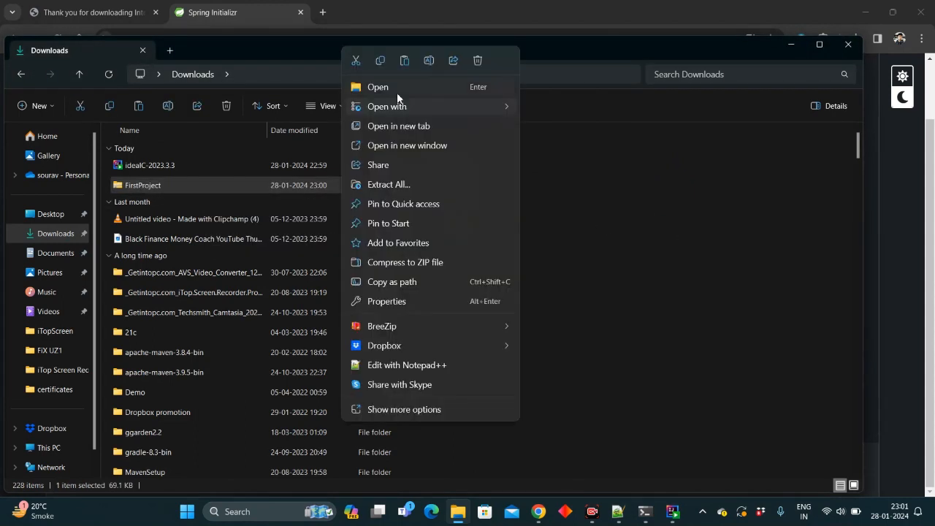
left_click(399, 185)
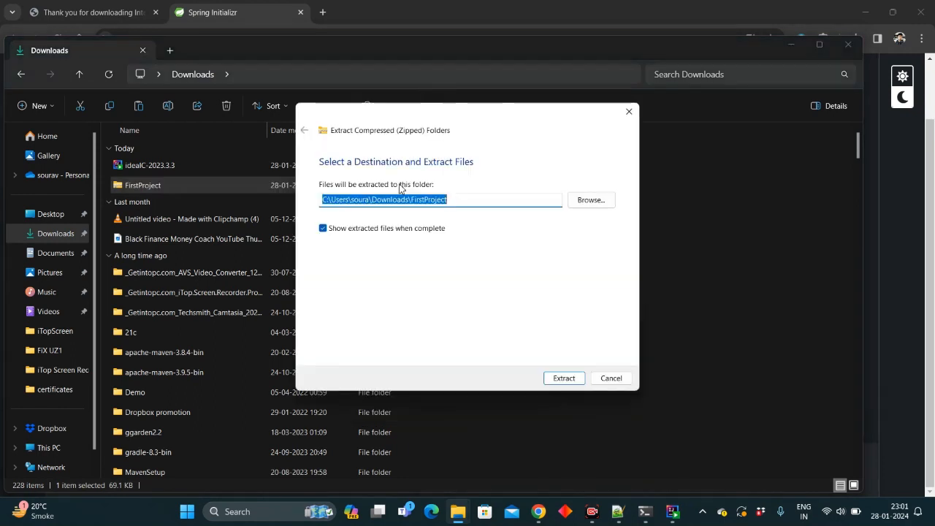
left_click(564, 379)
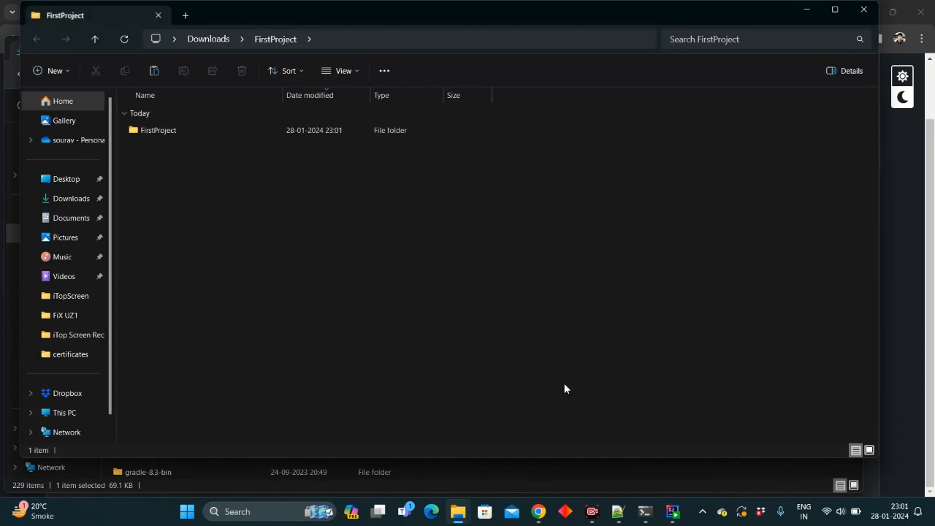
- Open the extracted FirstProject folder, look through its project files, and check the installer's progress
double_click(264, 130)
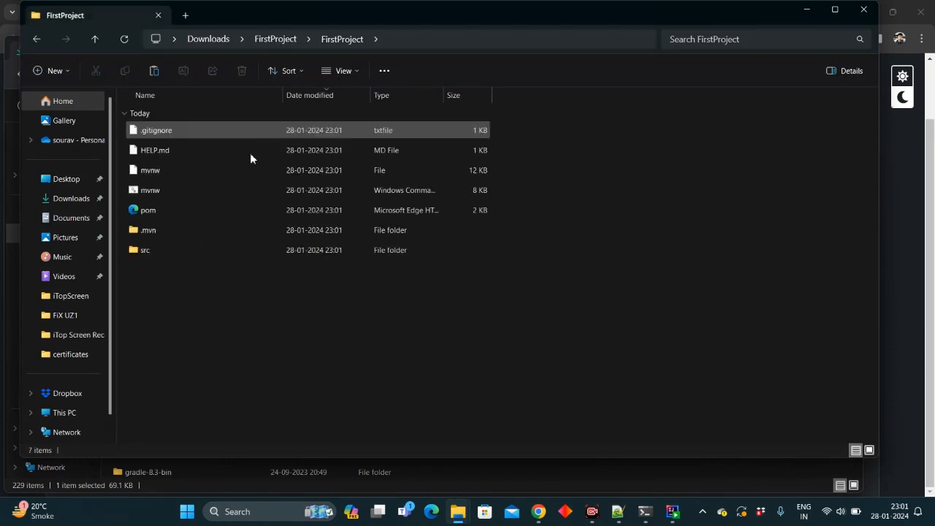
left_click(186, 209)
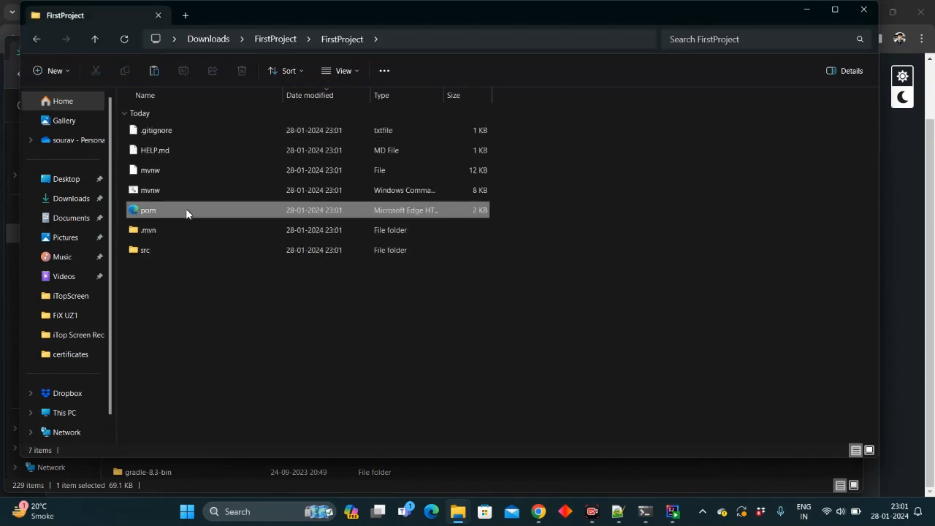
left_click(178, 250)
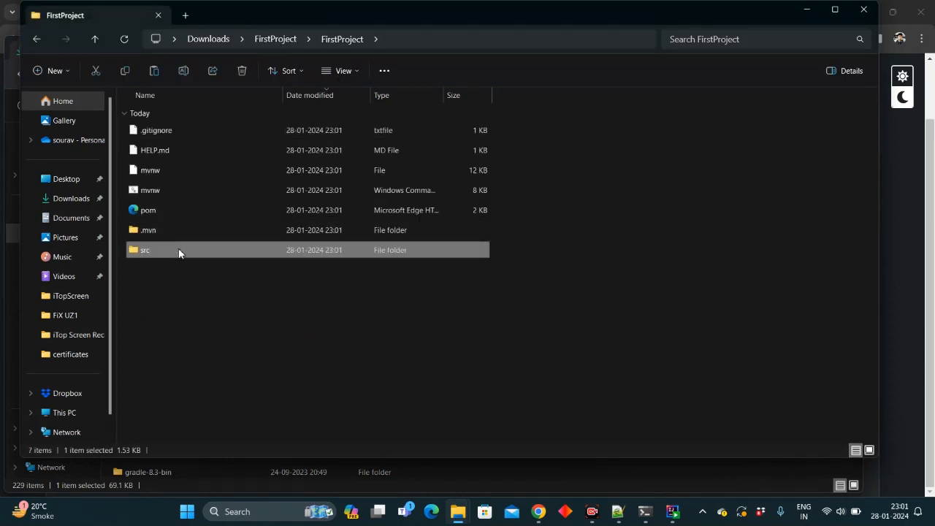
left_click(317, 230)
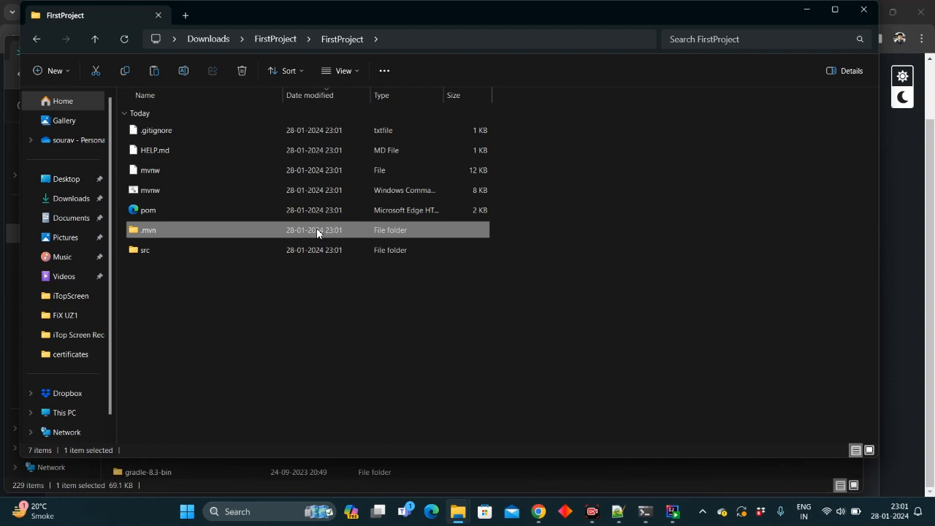
left_click(675, 511)
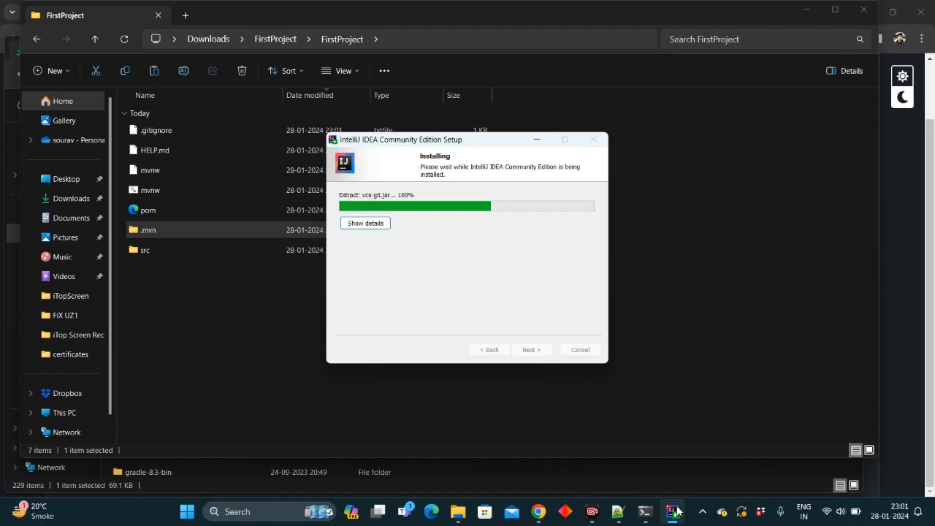
- Finish the IntelliJ IDEA installation with the option to run it, and start without importing settings
left_click(486, 241)
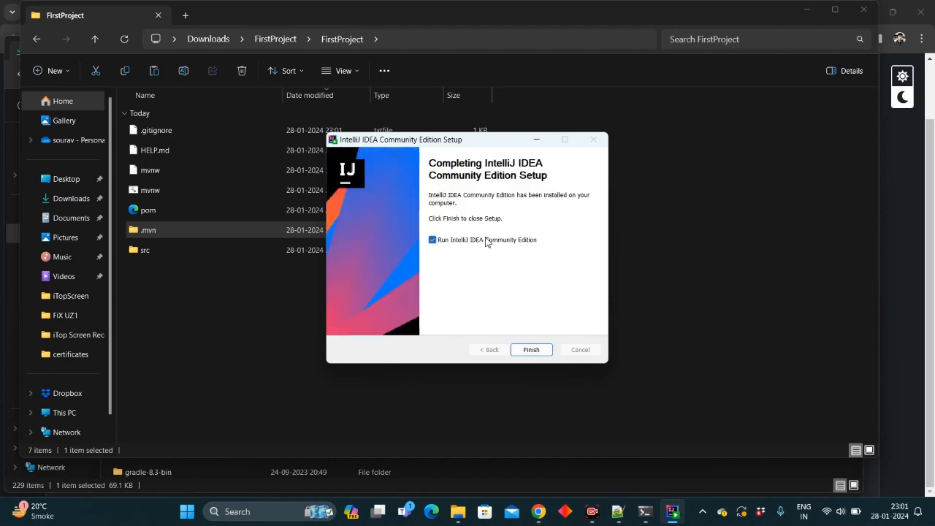
left_click(531, 350)
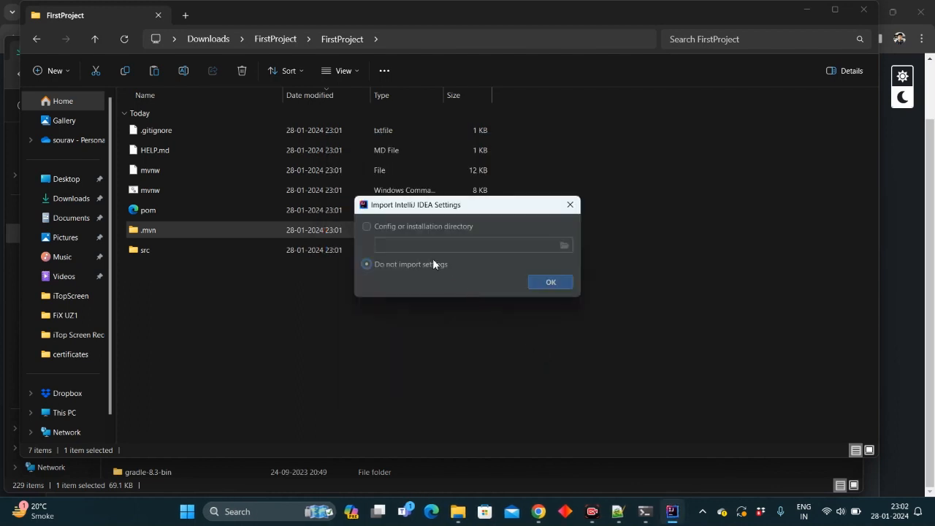
left_click(563, 287)
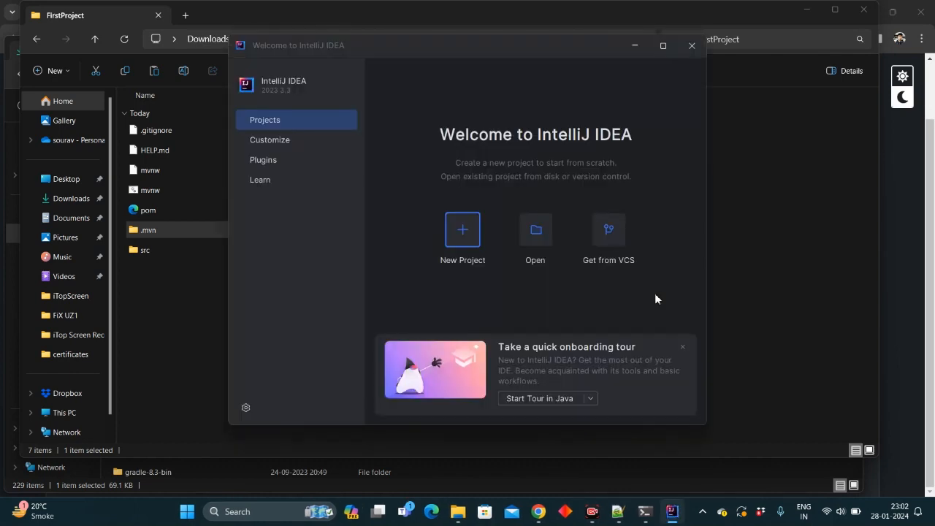
- Change the fourth agenda item in the notes to "Setup maven project in IntelliJ"
left_click(618, 512)
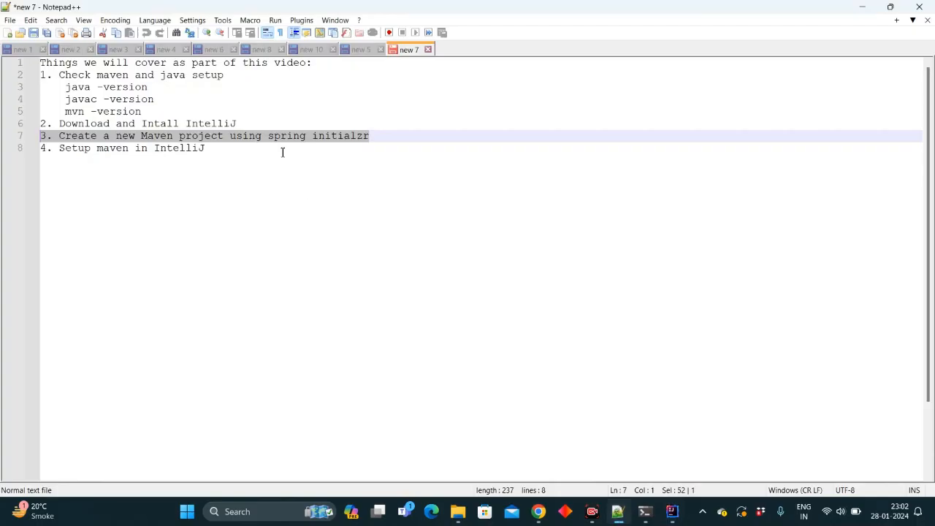
left_click_drag(238, 153, 58, 154)
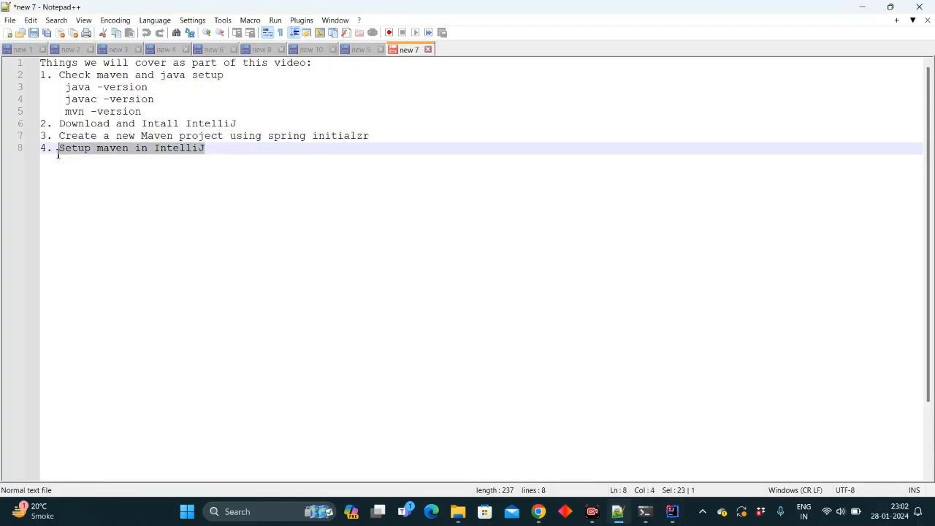
left_click(123, 148)
type("project")
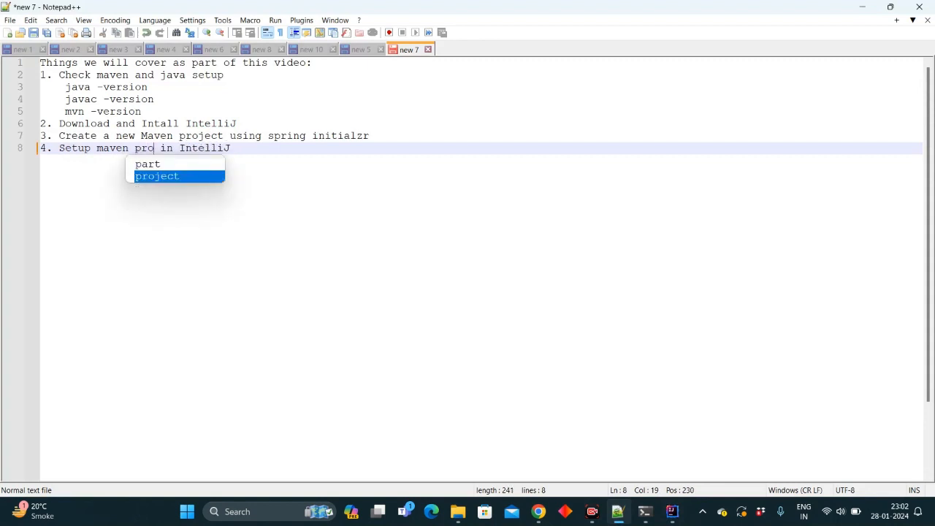
key("End")
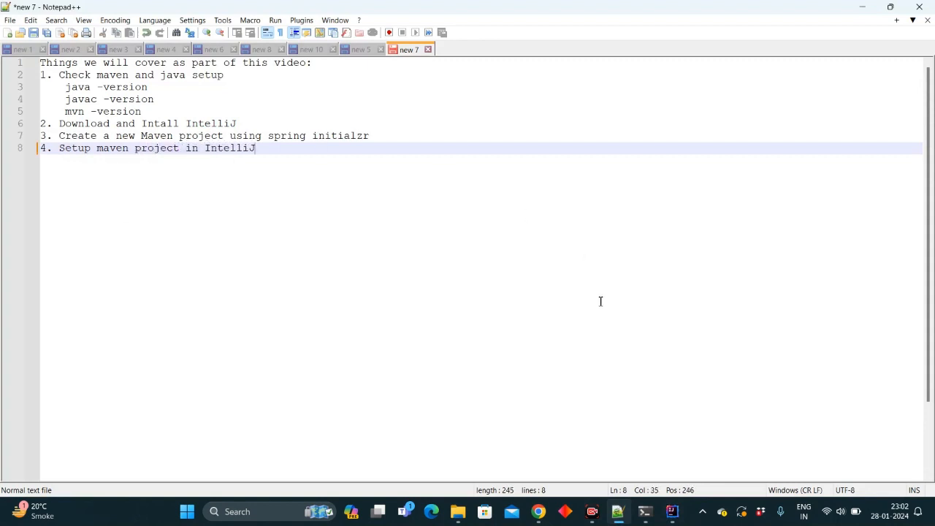
- Open pom.xml from Downloads\FirstProject\FirstProject as a trusted project and maximize the IDE window
left_click(679, 516)
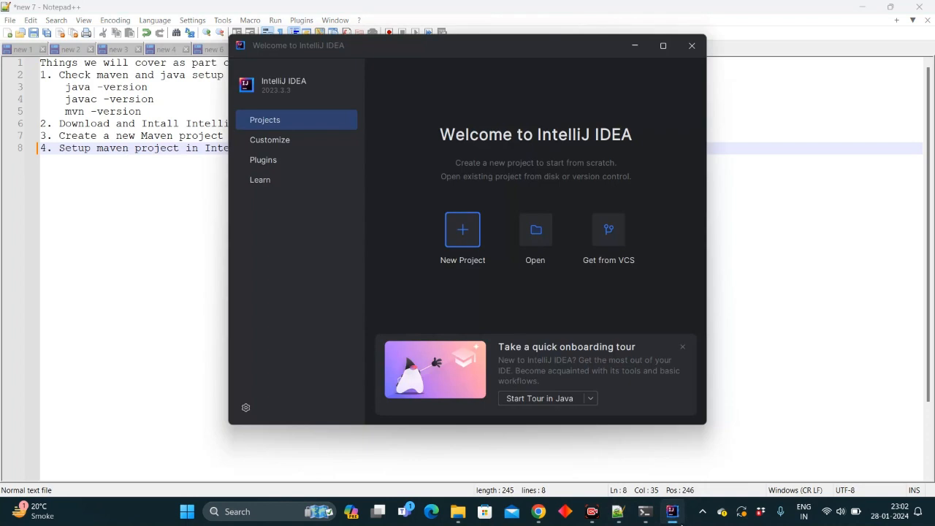
left_click(532, 238)
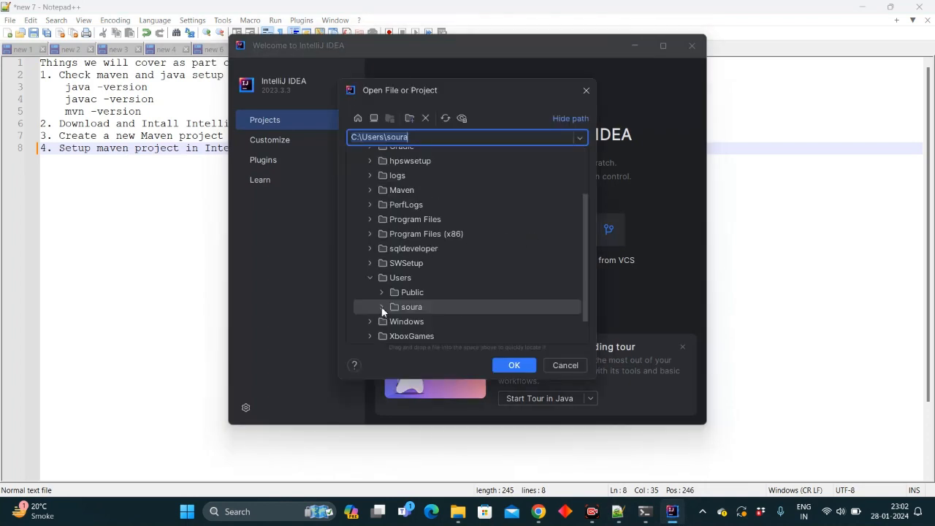
left_click(383, 305)
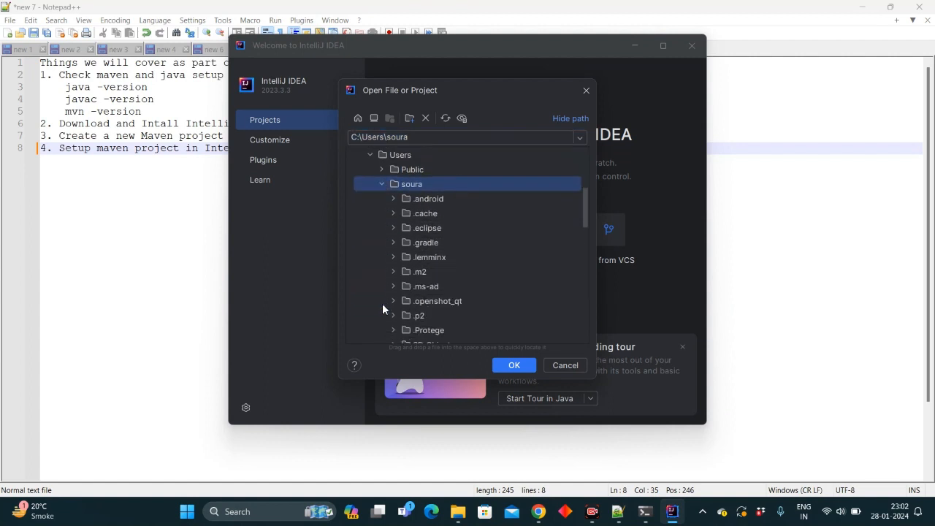
scroll(382, 305, "down", 2)
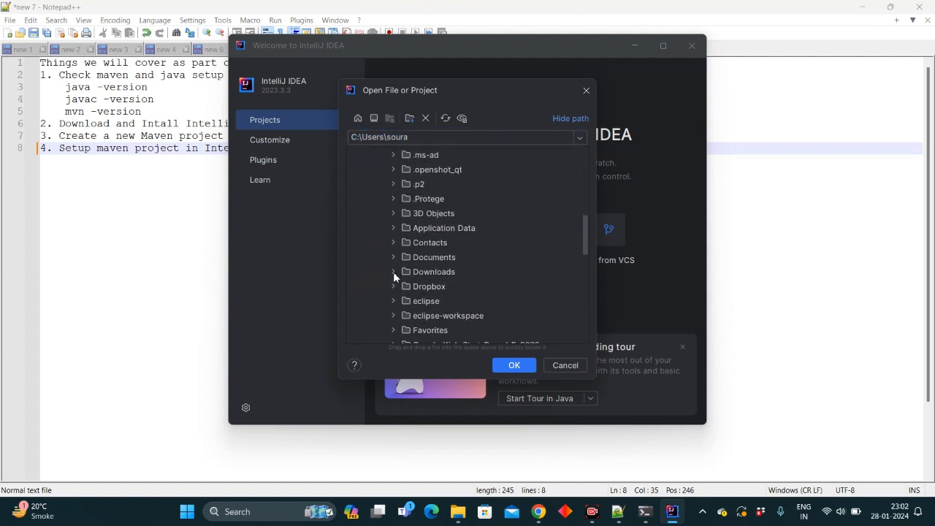
left_click(393, 271)
scroll(393, 272, "down", 3)
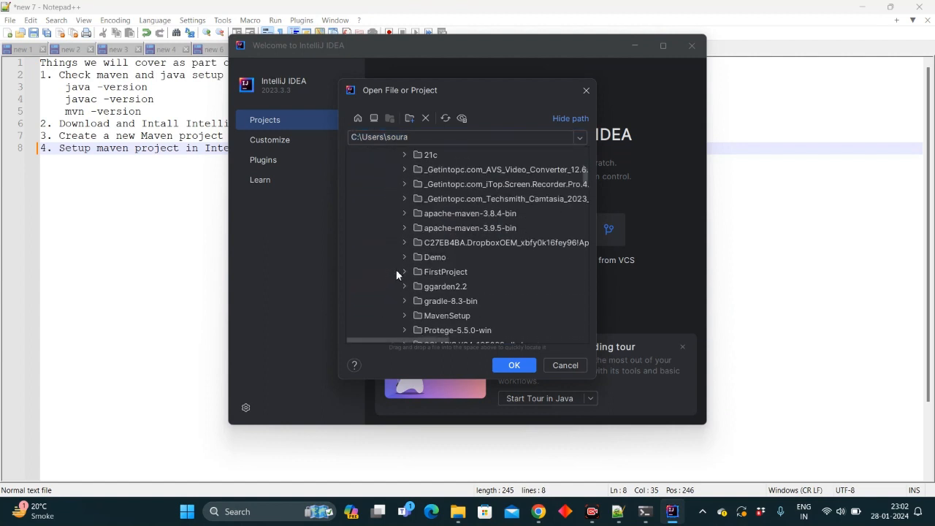
left_click(405, 270)
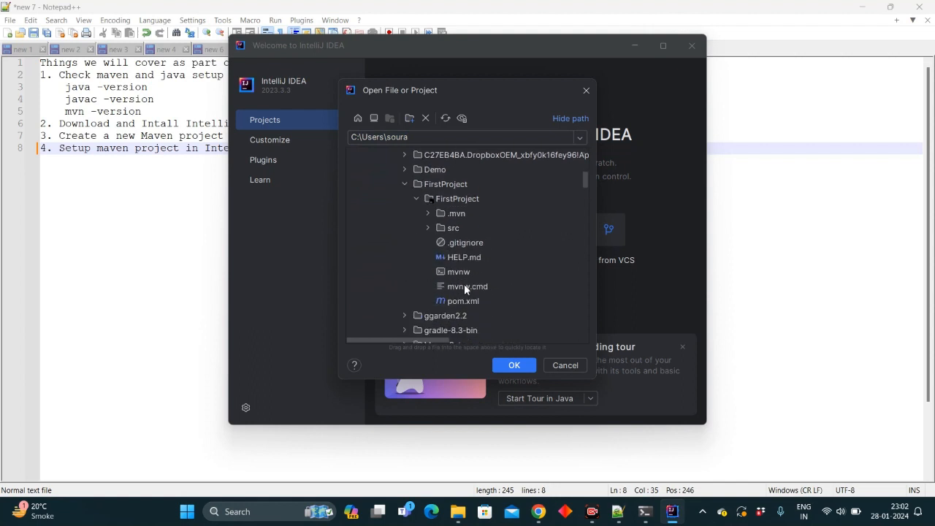
left_click(469, 301)
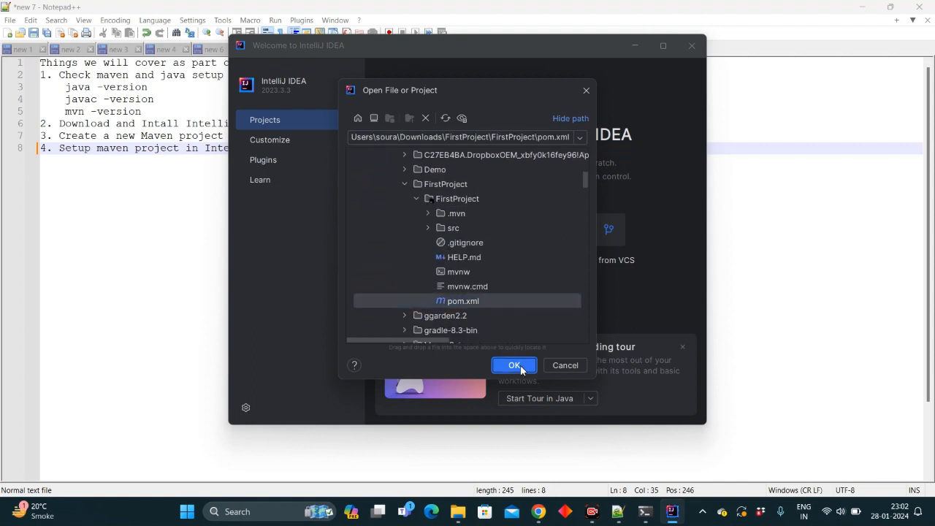
left_click(520, 364)
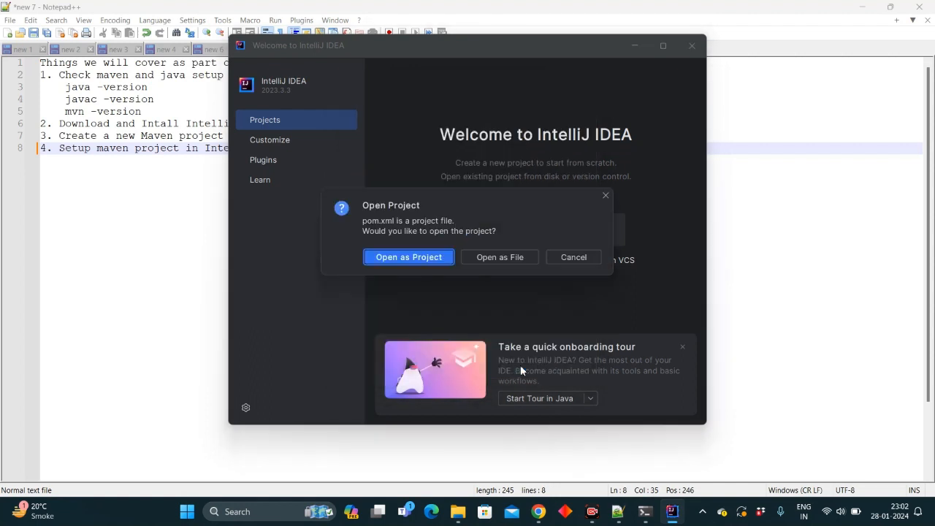
left_click(417, 256)
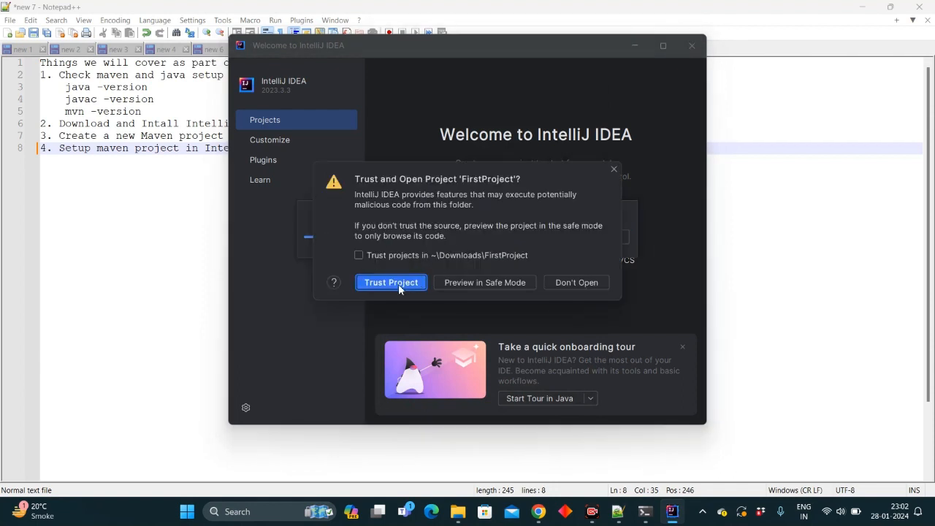
left_click(399, 284)
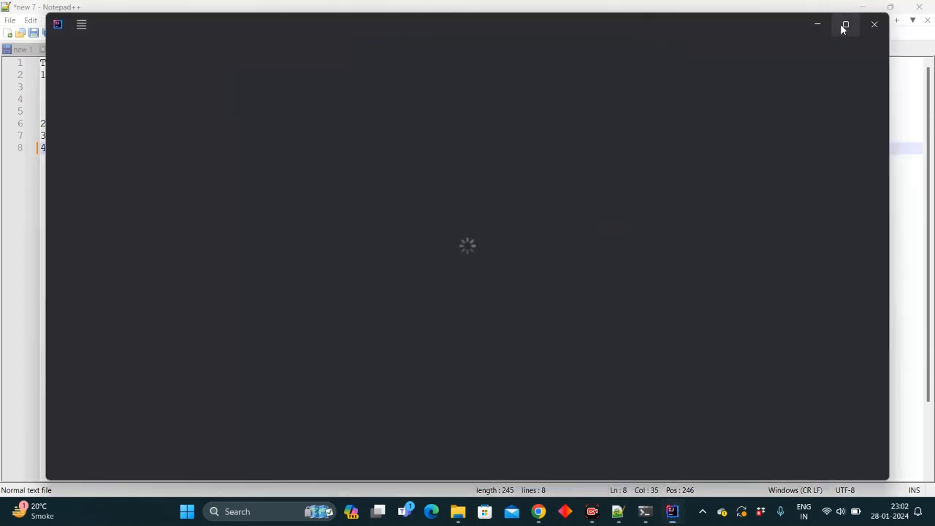
left_click(845, 24)
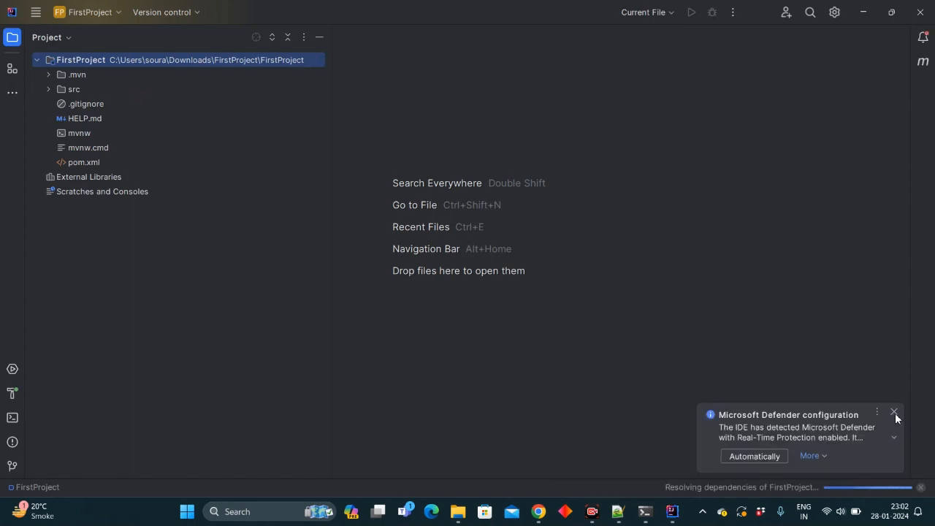
- Dismiss the Microsoft Defender notification and open the Maven settings from the Maven tool window
left_click(895, 413)
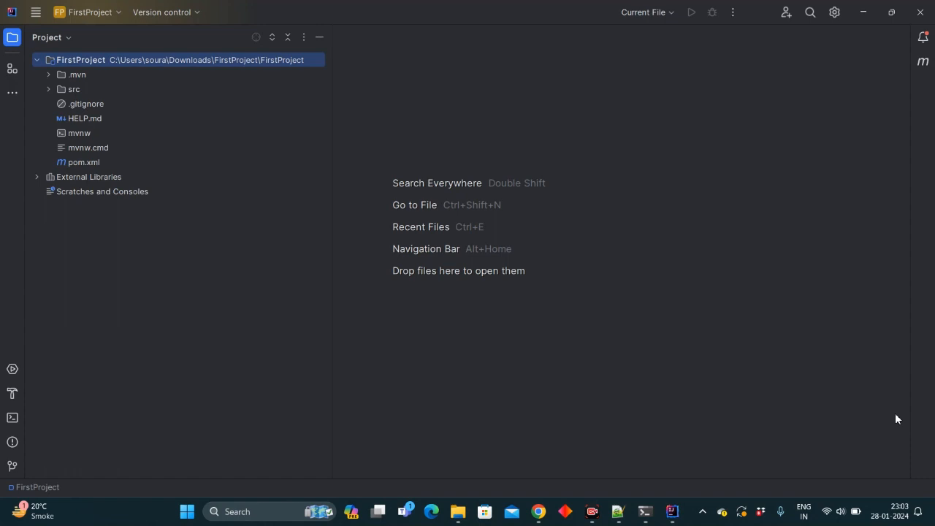
left_click(924, 62)
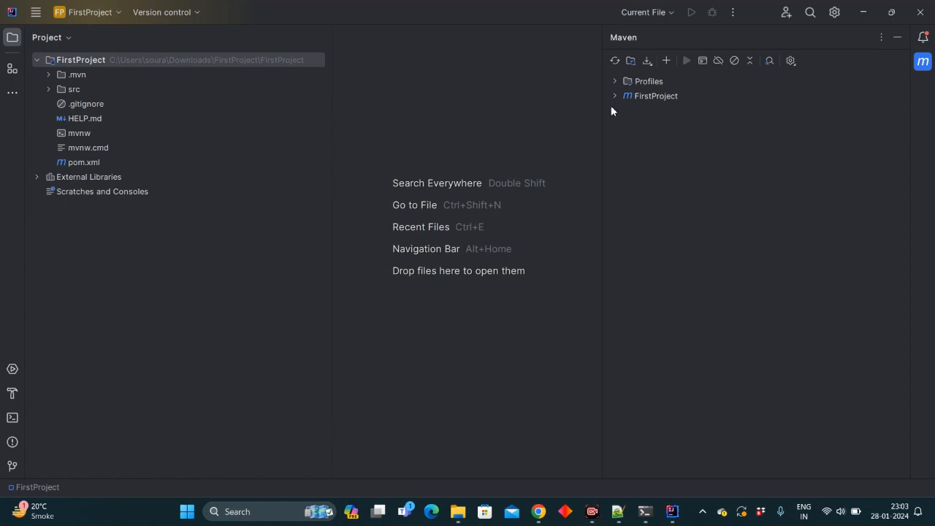
left_click(790, 61)
left_click(817, 95)
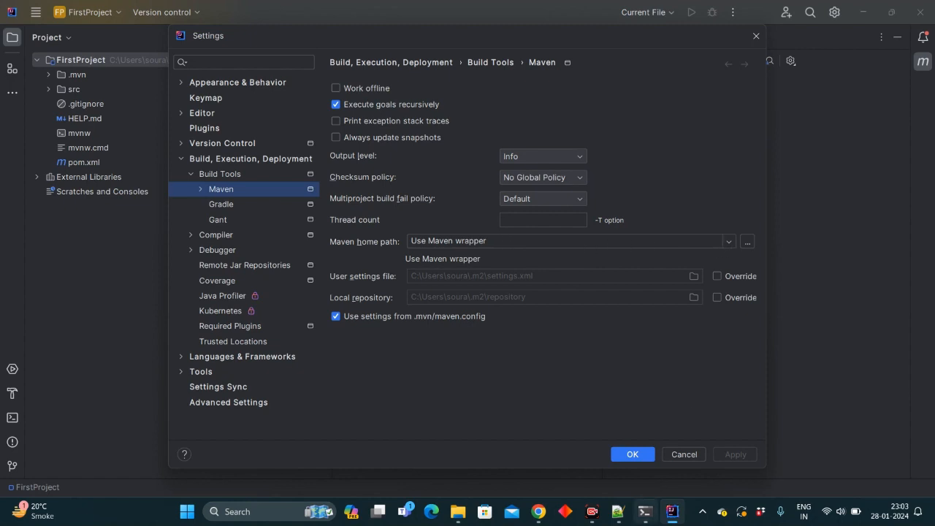
- Set the Maven home path to the local installation at C:\Maven\apache-maven-3.9.5
left_click(645, 511)
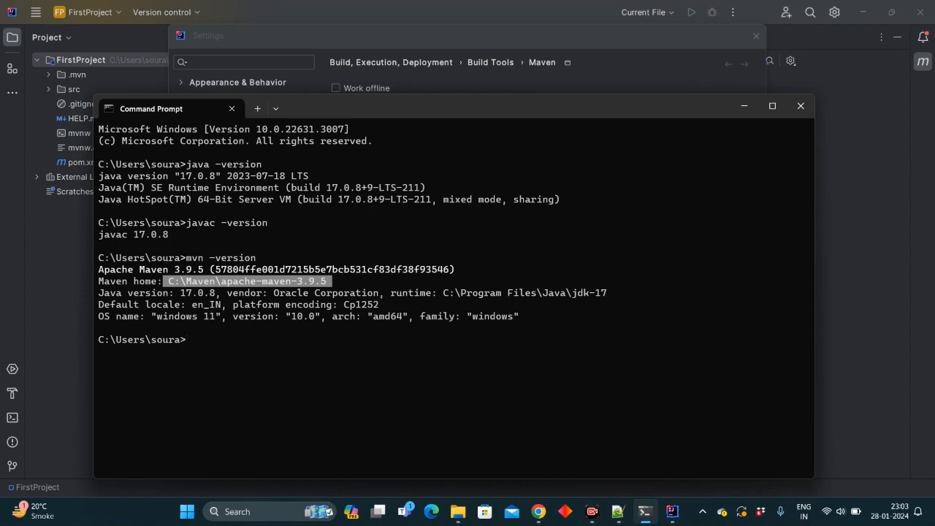
left_click(645, 512)
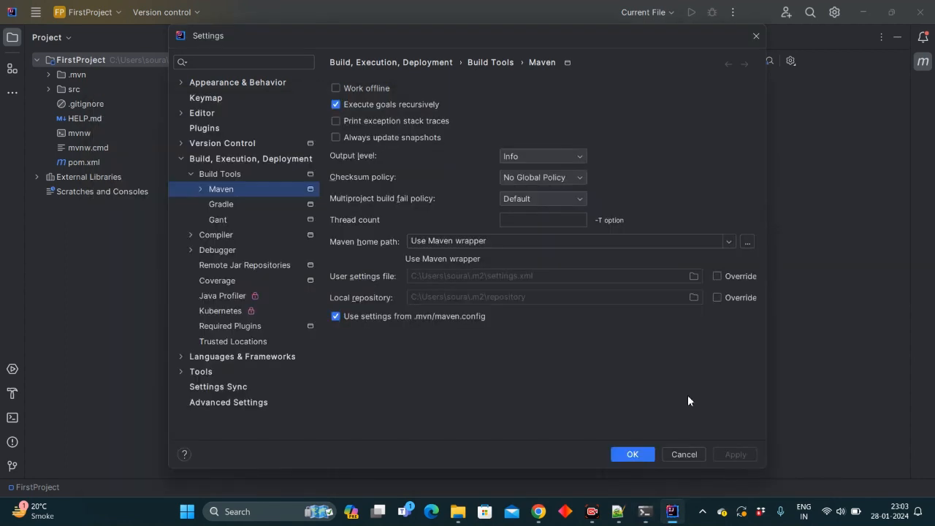
left_click(748, 242)
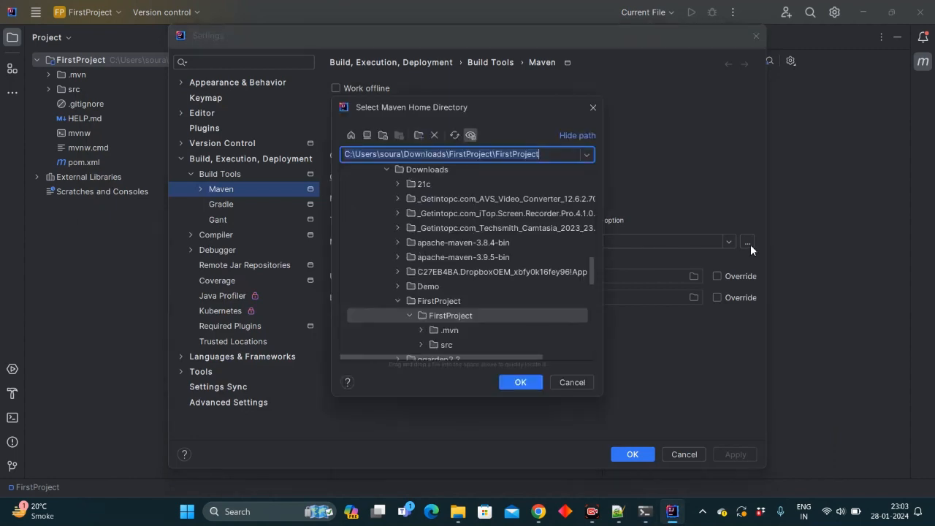
scroll(439, 301, "up", 8)
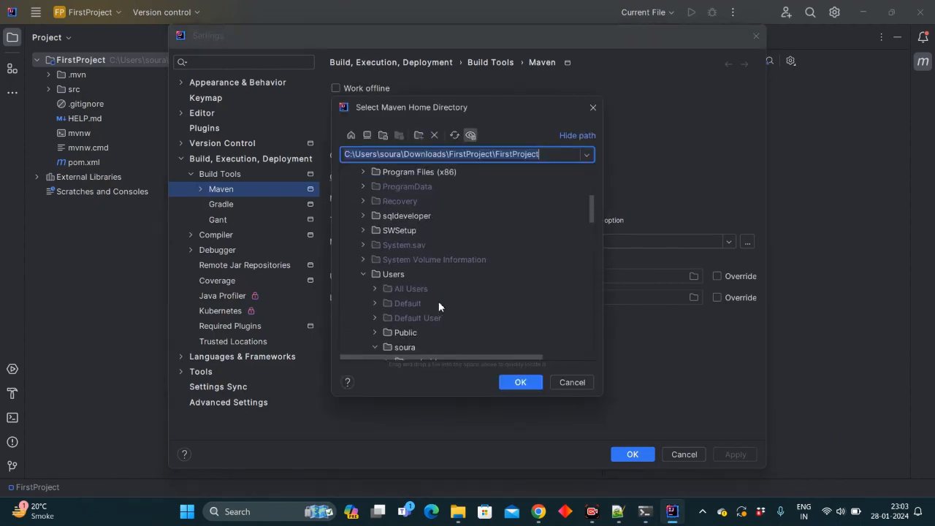
scroll(439, 301, "down", 2)
scroll(438, 301, "up", 5)
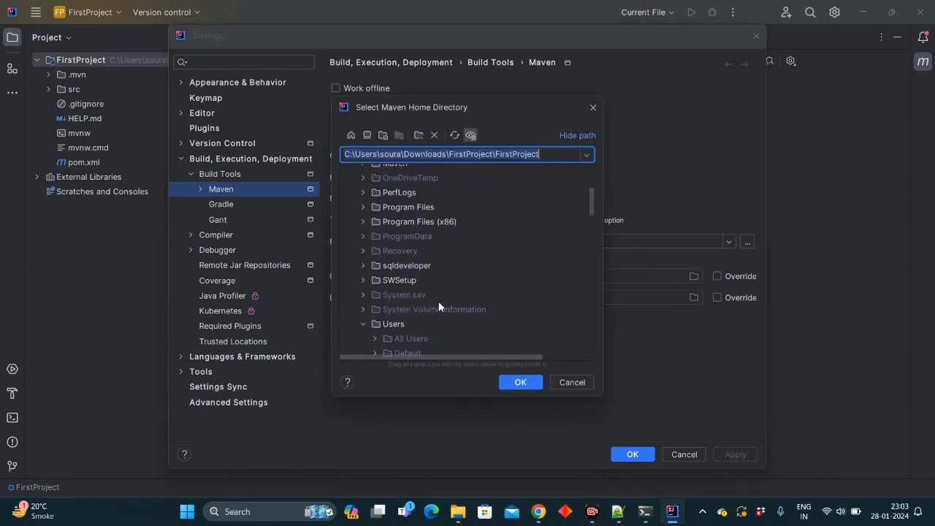
left_click(363, 245)
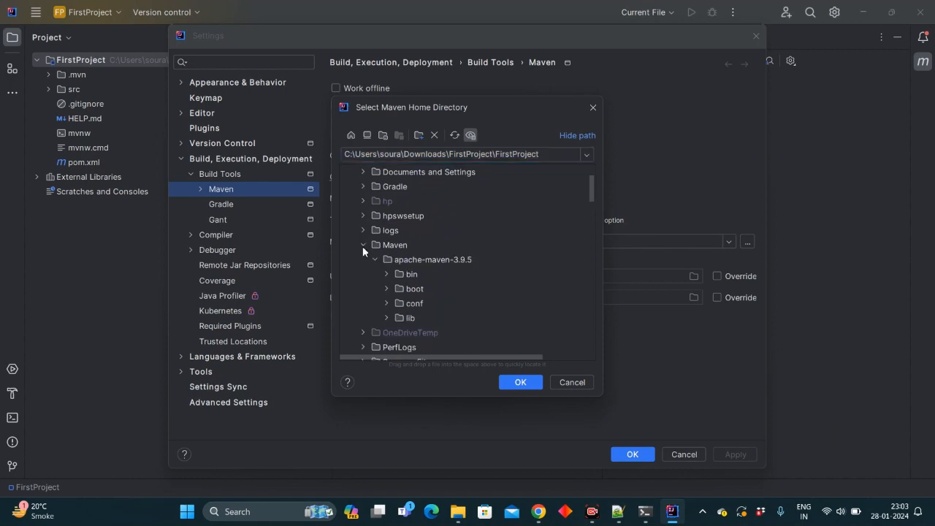
left_click(444, 259)
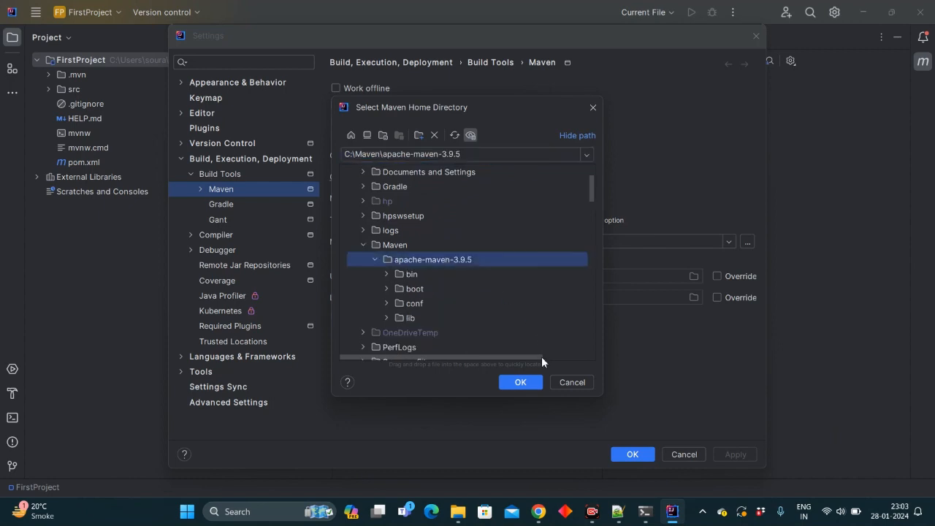
left_click(520, 382)
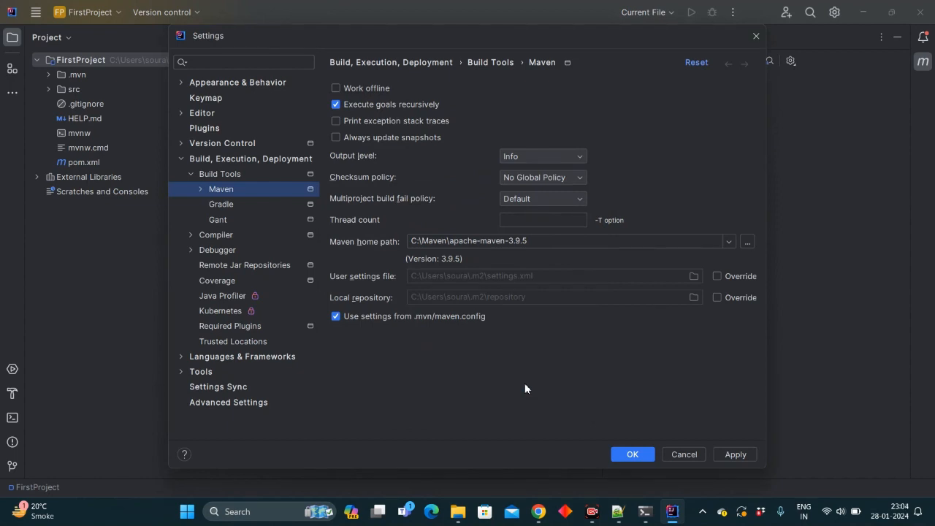
- Set the Maven Runner JRE to Use JAVA_HOME (jdk-17), then apply and save the settings
left_click(199, 189)
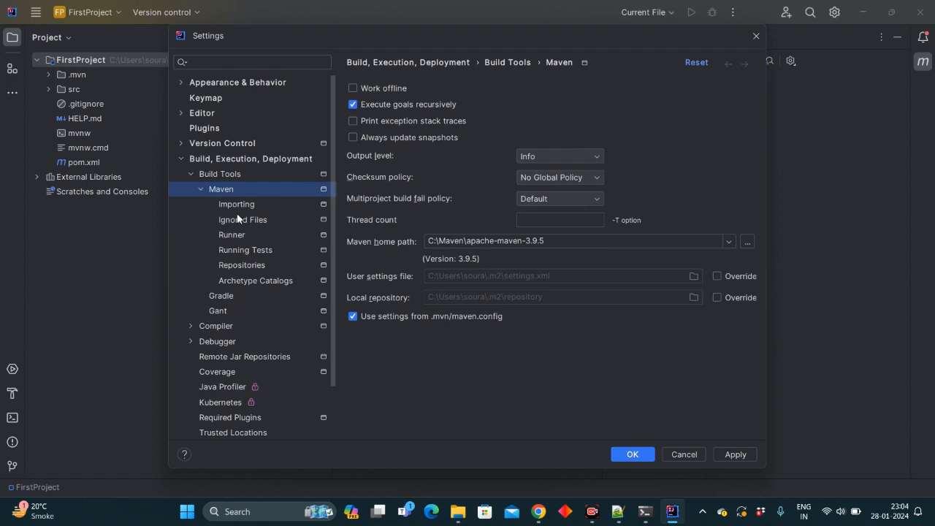
left_click(243, 238)
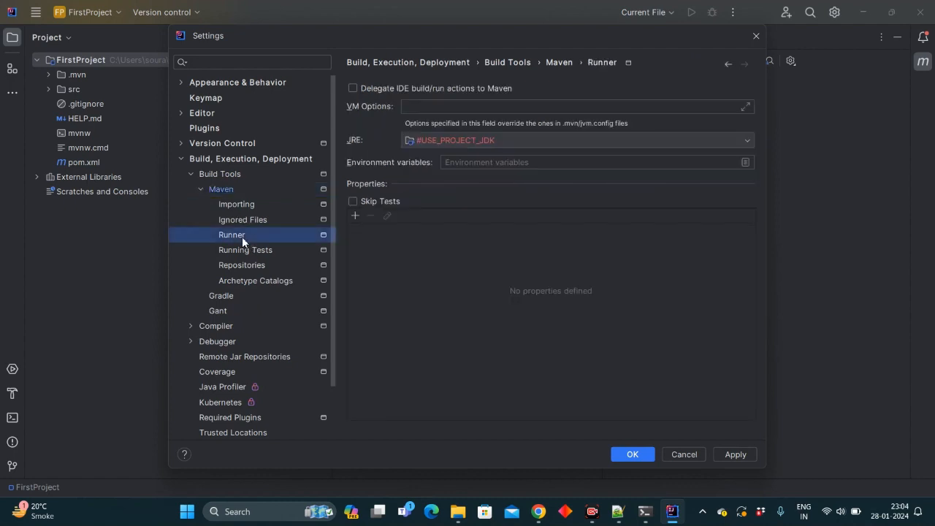
left_click(728, 143)
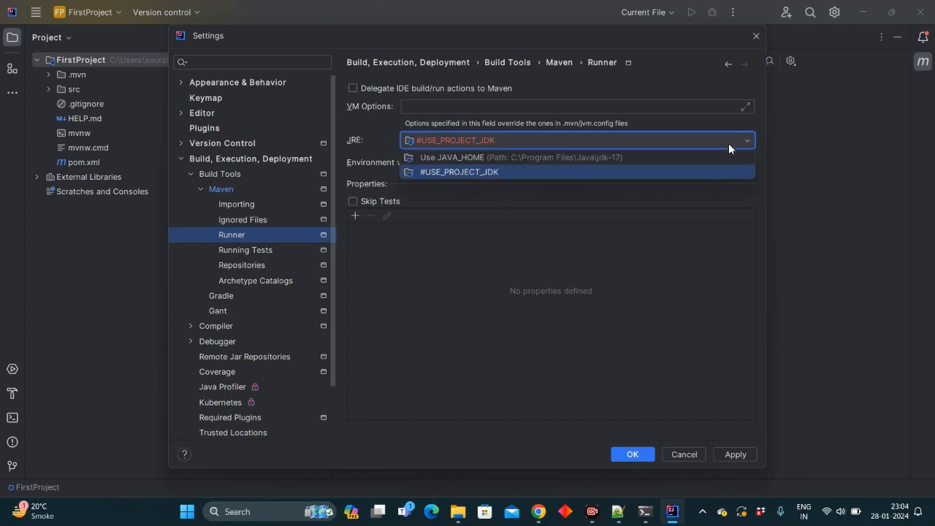
left_click(651, 159)
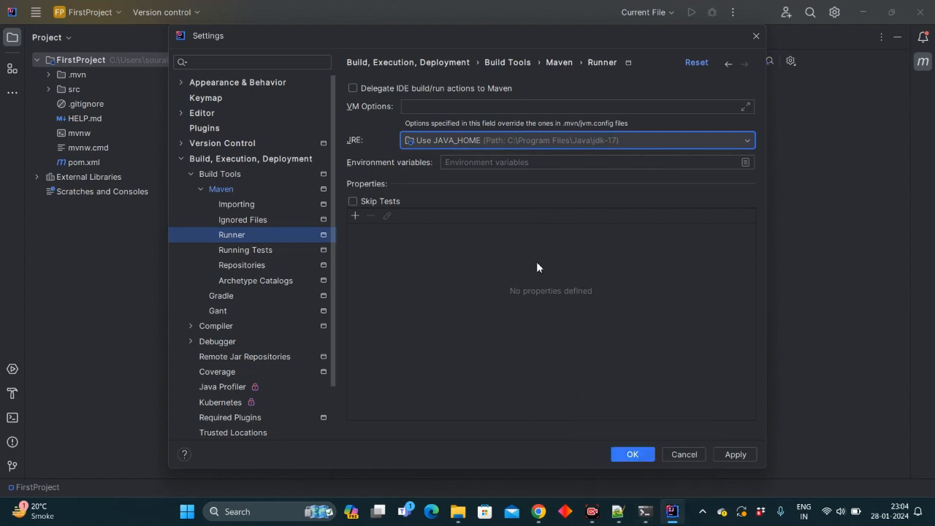
left_click(735, 455)
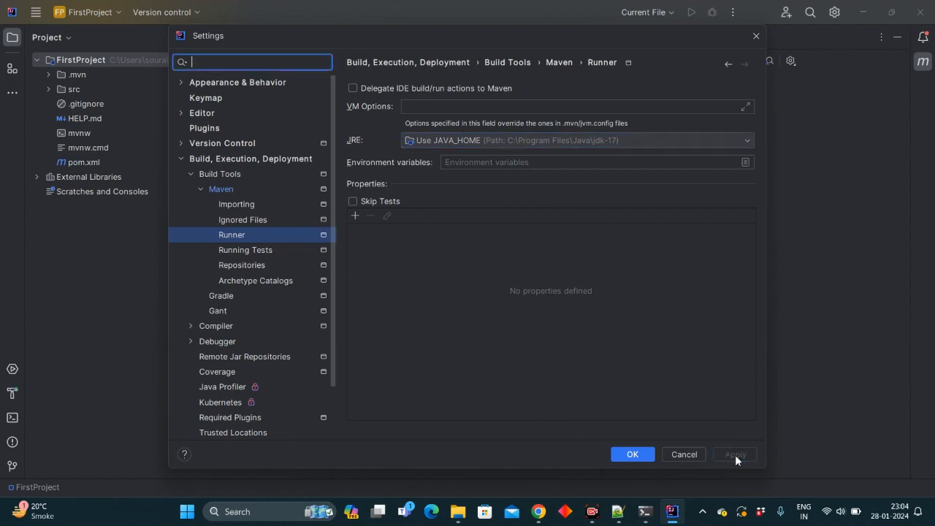
left_click(636, 455)
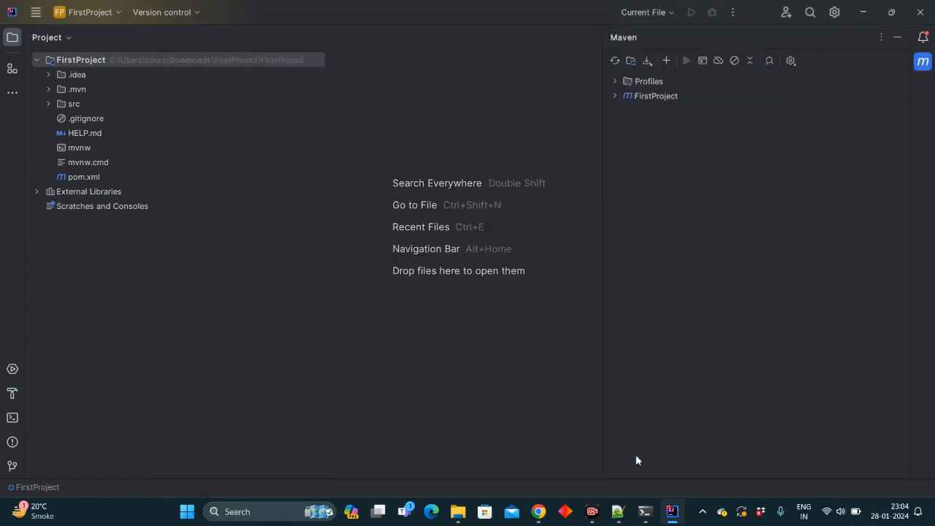
- Reload the Maven project and expand the FirstProject Lifecycle goals in the Maven tool window
left_click(614, 60)
left_click(626, 98)
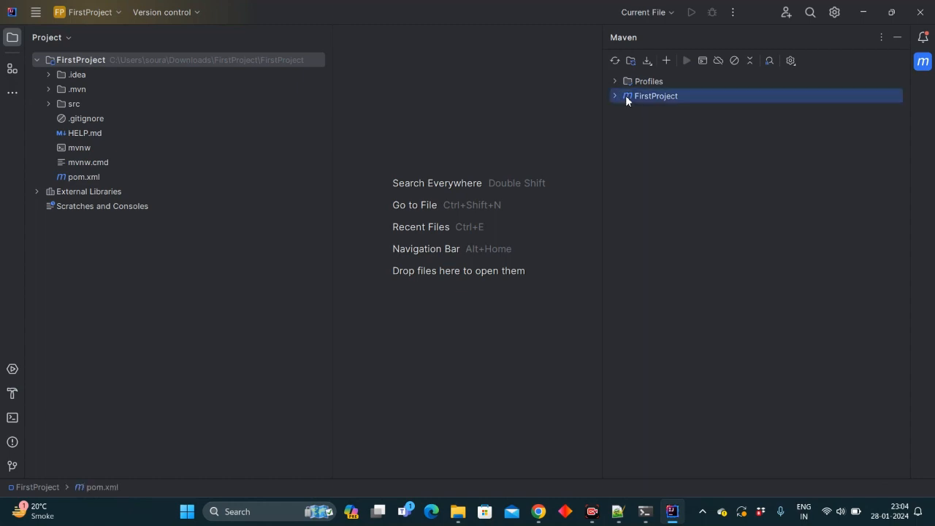
left_click(615, 97)
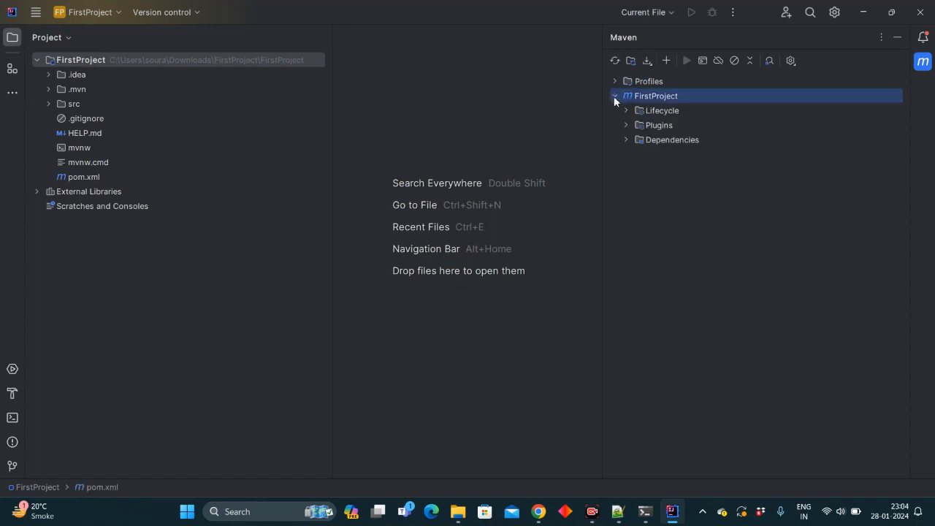
left_click(626, 111)
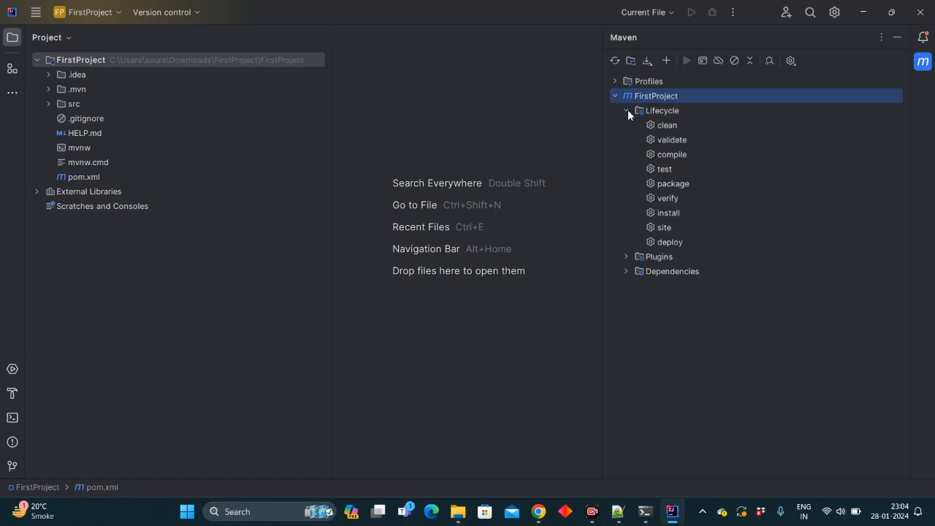
key("ctrl")
key("ctrl")
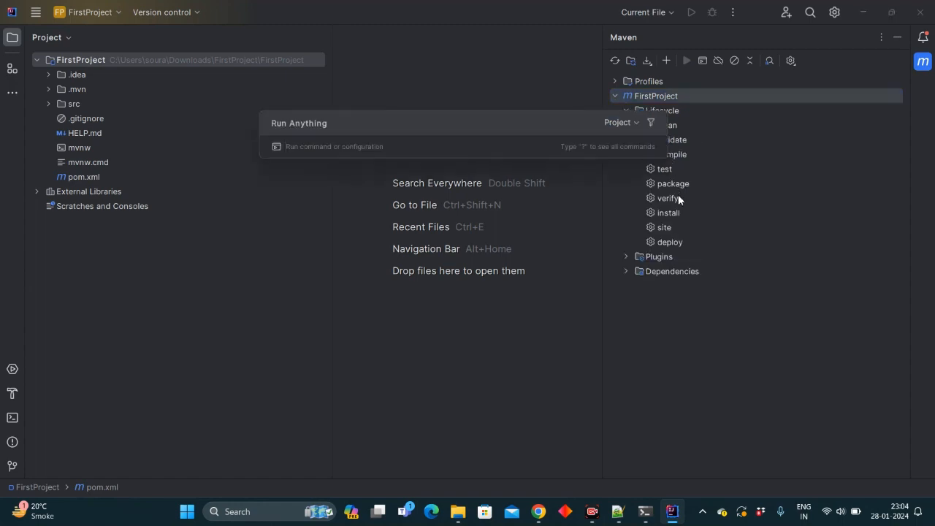
key("Escape")
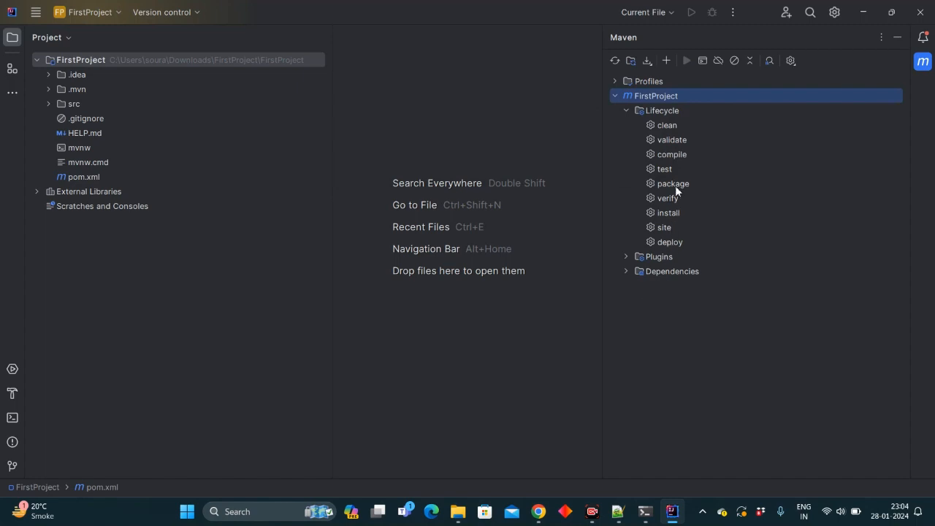
- Run the clean and install lifecycle goals together, then dismiss the Lombok plugin suggestion
left_click(671, 124)
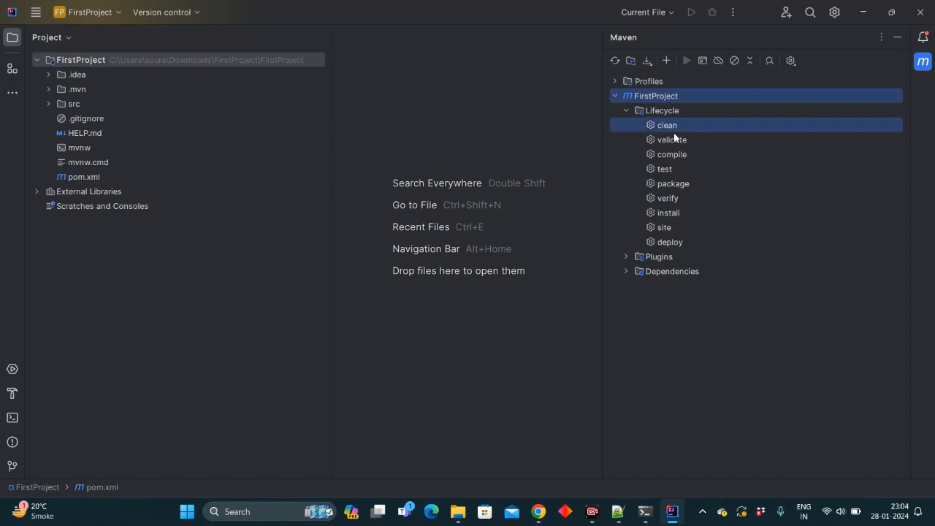
left_click(674, 215, "ctrl")
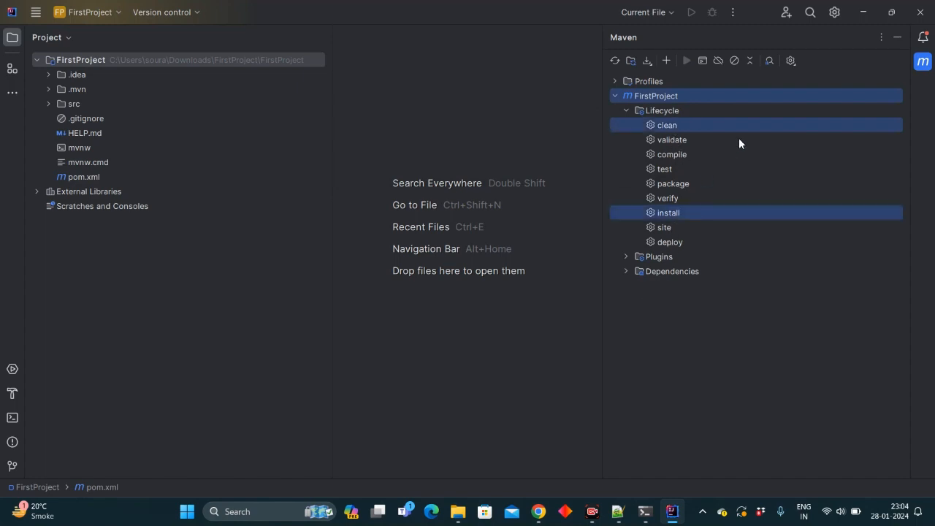
left_click(679, 95, "ctrl")
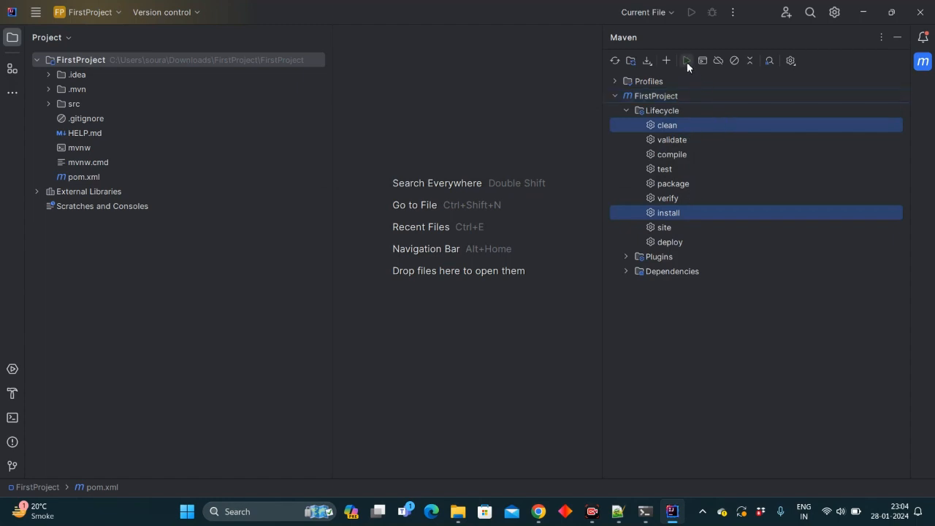
left_click(686, 61)
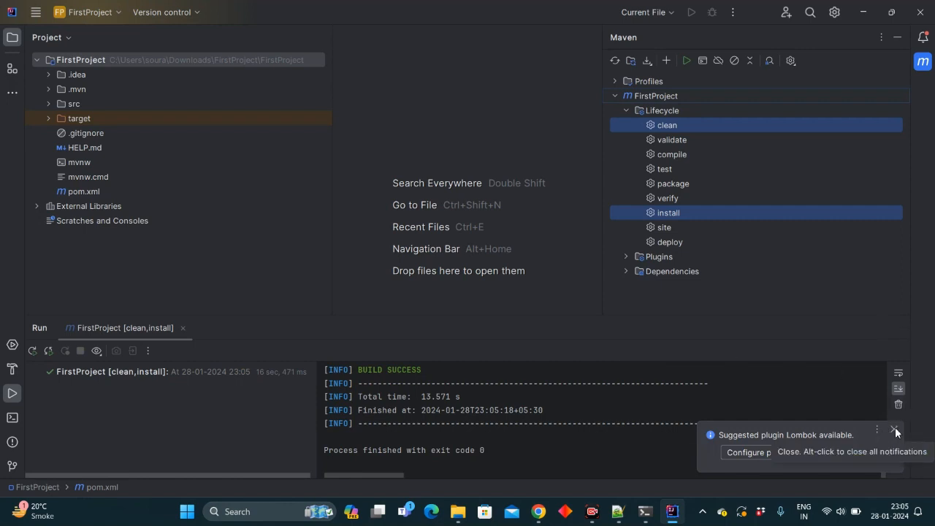
left_click(894, 430)
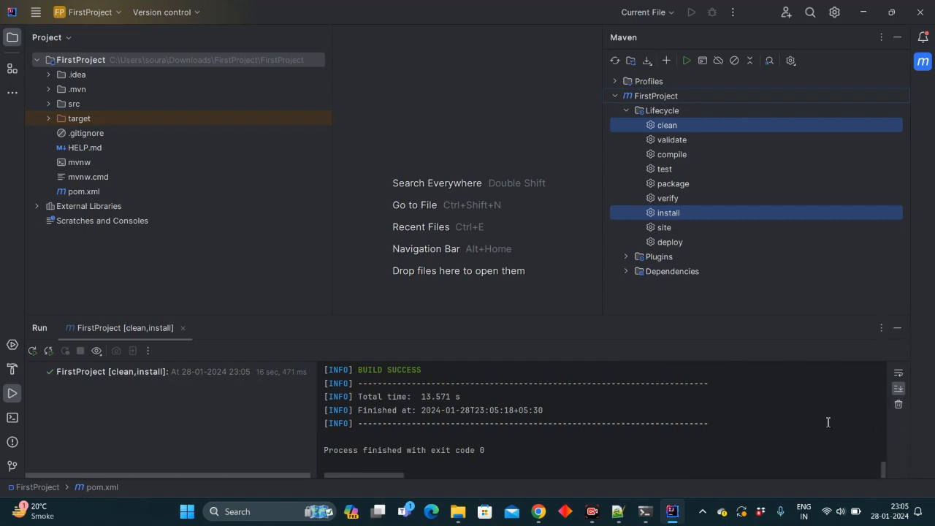